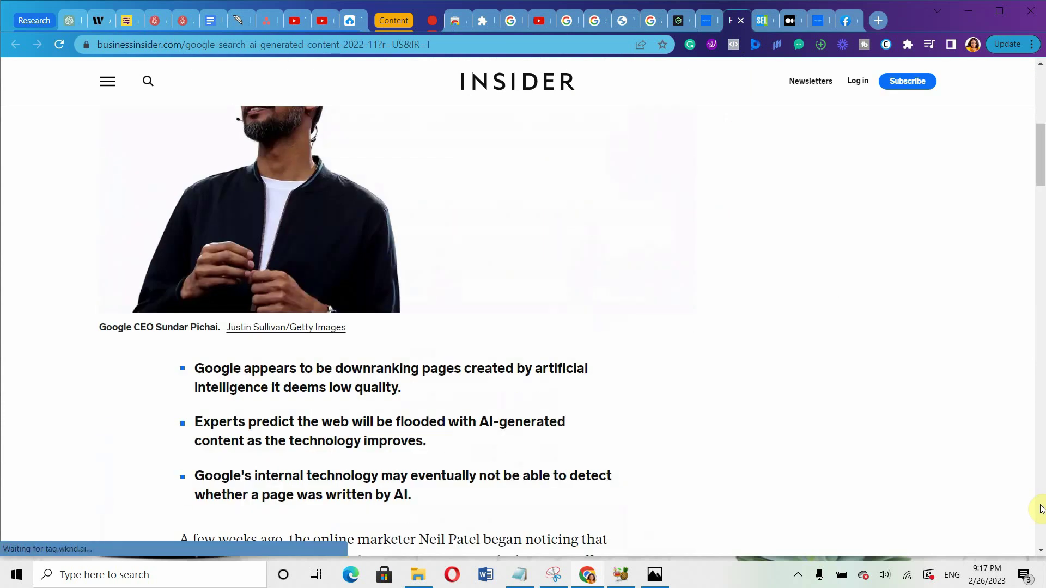
Scroll through ChatGPT's generated blog post to read it.
scroll(1041, 509, "down", 6)
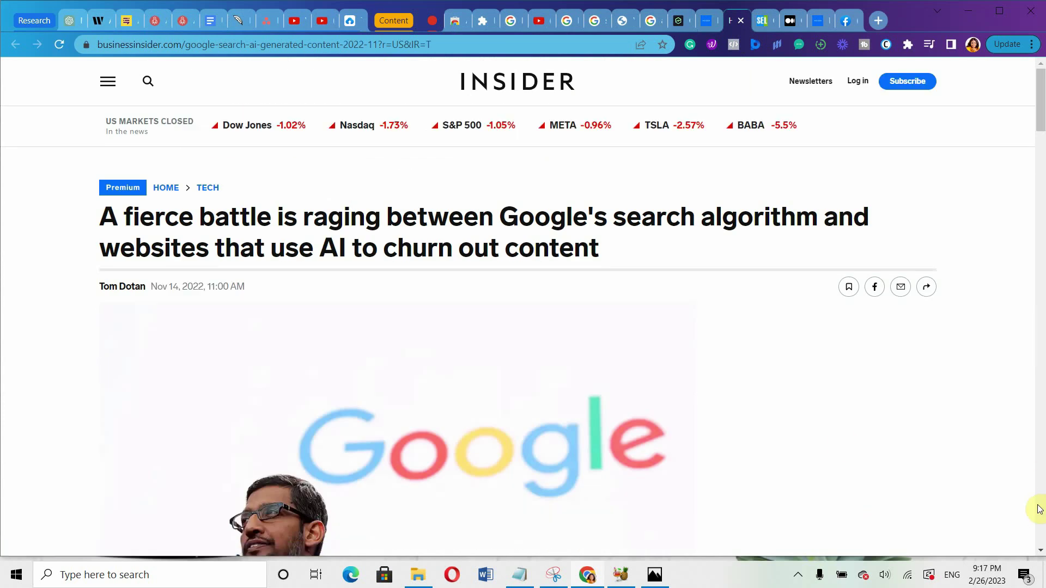
scroll(1038, 509, "down", 15)
scroll(1039, 417, "down", 8)
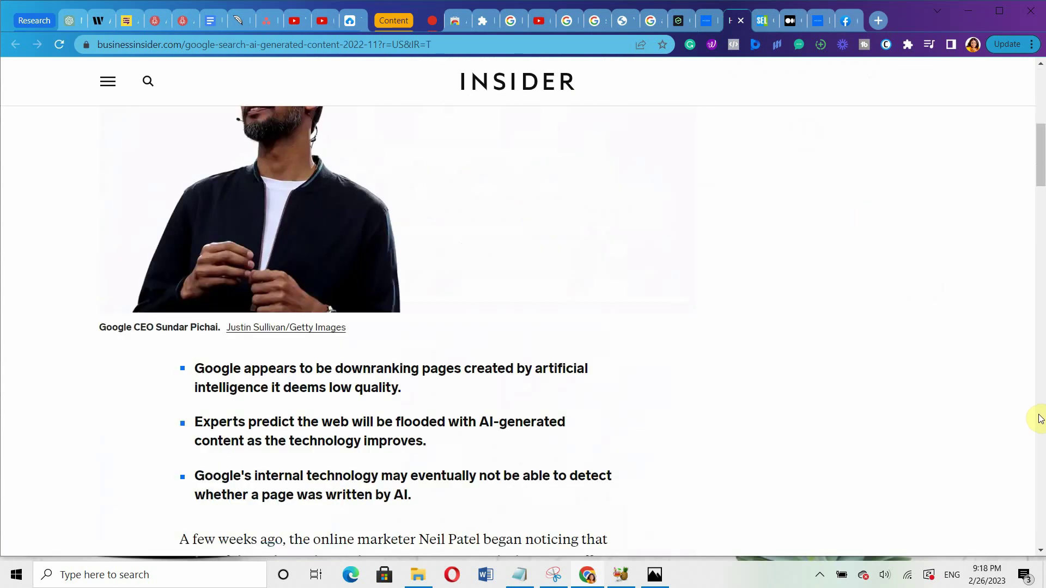
scroll(1040, 418, "down", 15)
scroll(1040, 418, "down", 8)
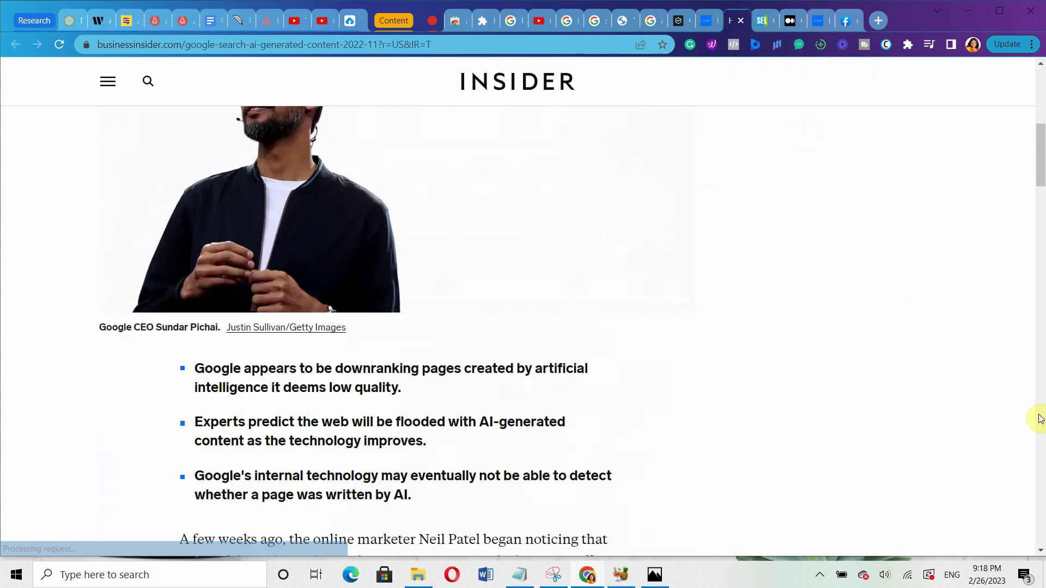
scroll(1040, 418, "down", 15)
scroll(1041, 418, "down", 8)
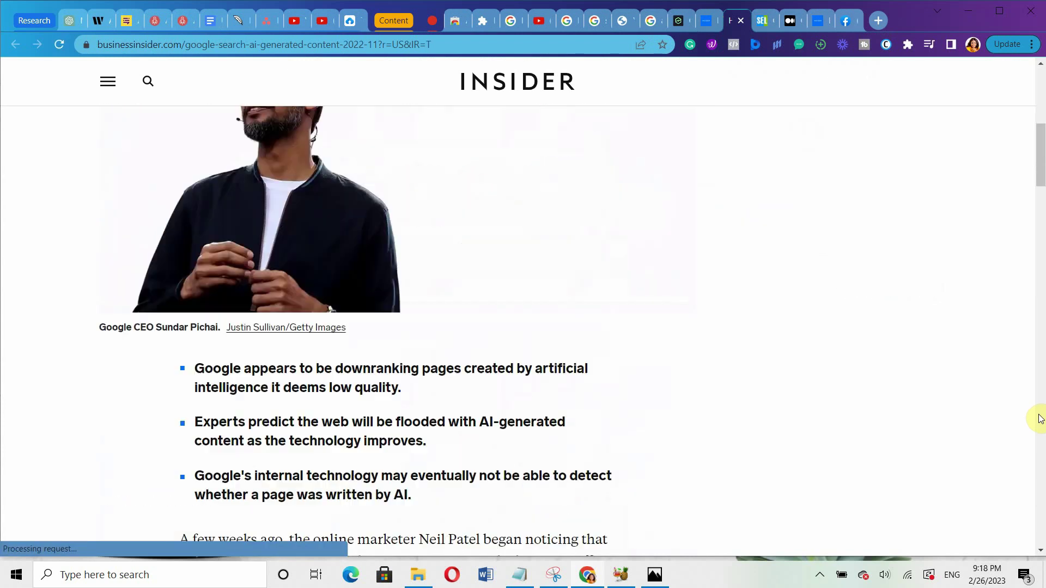
scroll(1040, 419, "down", 15)
scroll(1040, 418, "down", 5)
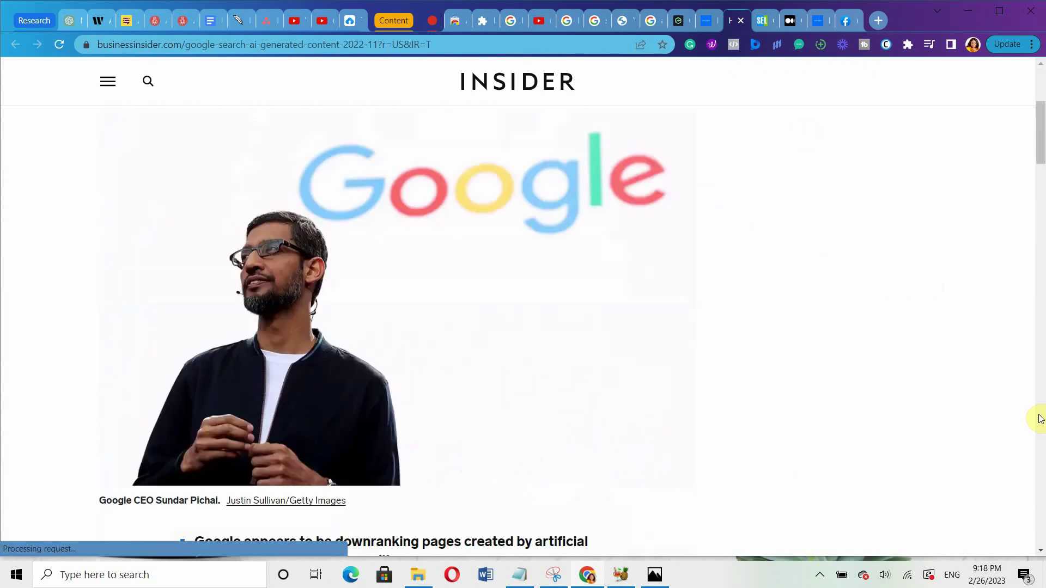
scroll(1040, 419, "down", 20)
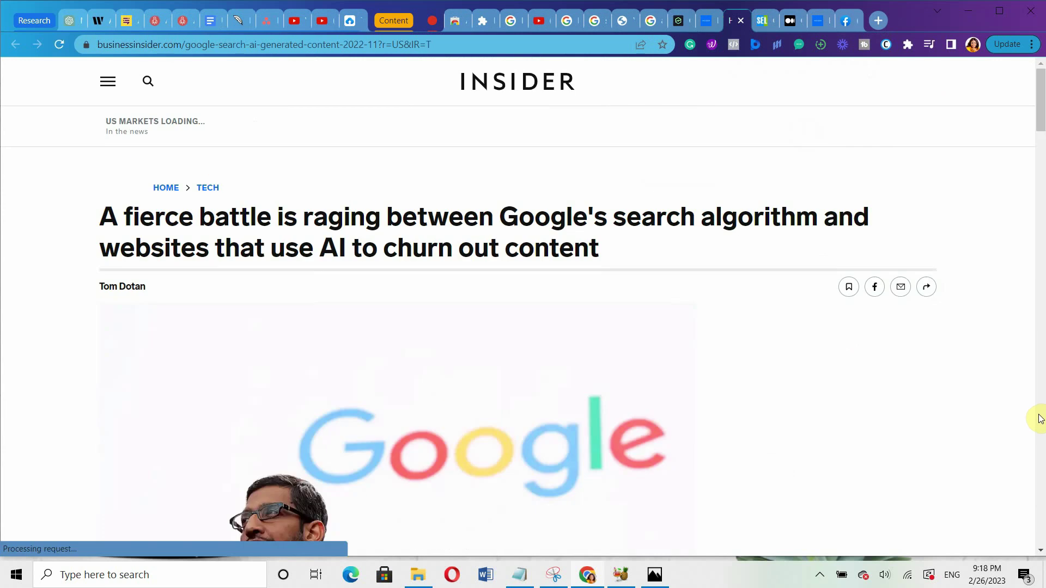
scroll(1040, 418, "down", 20)
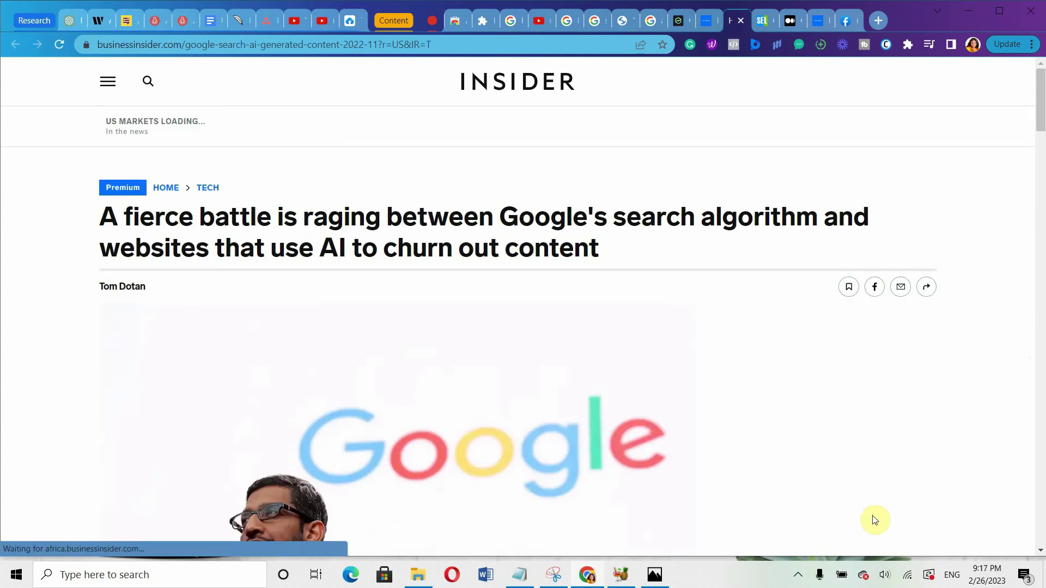
scroll(1041, 510, "down", 20)
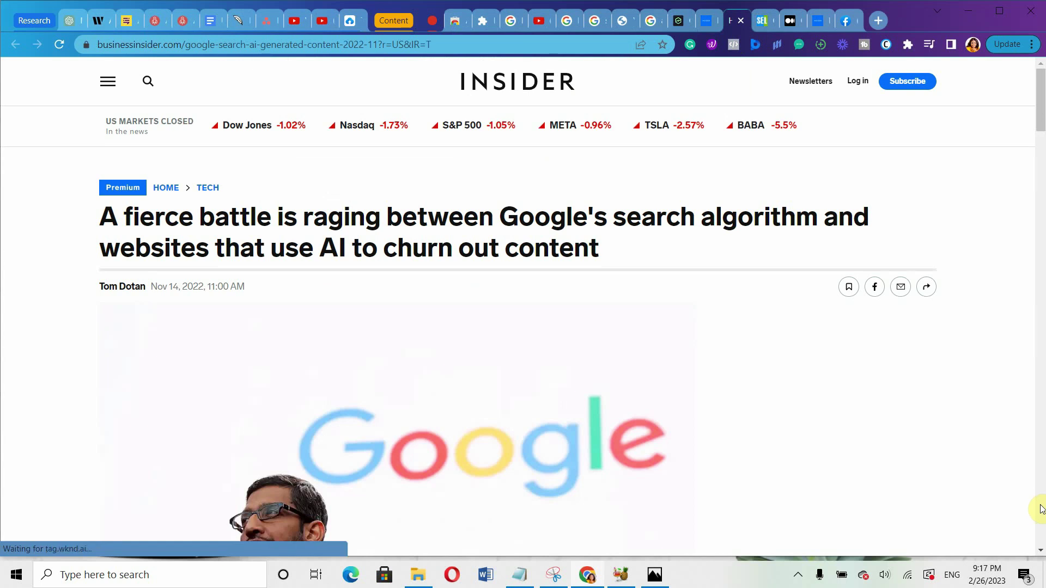
scroll(1041, 507, "down", 10)
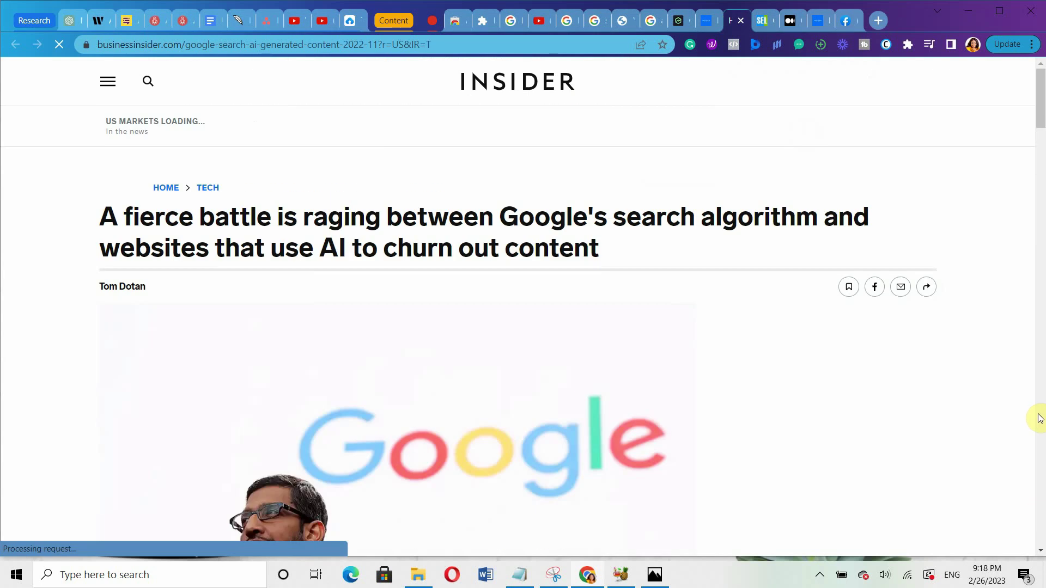
scroll(1041, 419, "down", 7)
scroll(1040, 419, "down", 15)
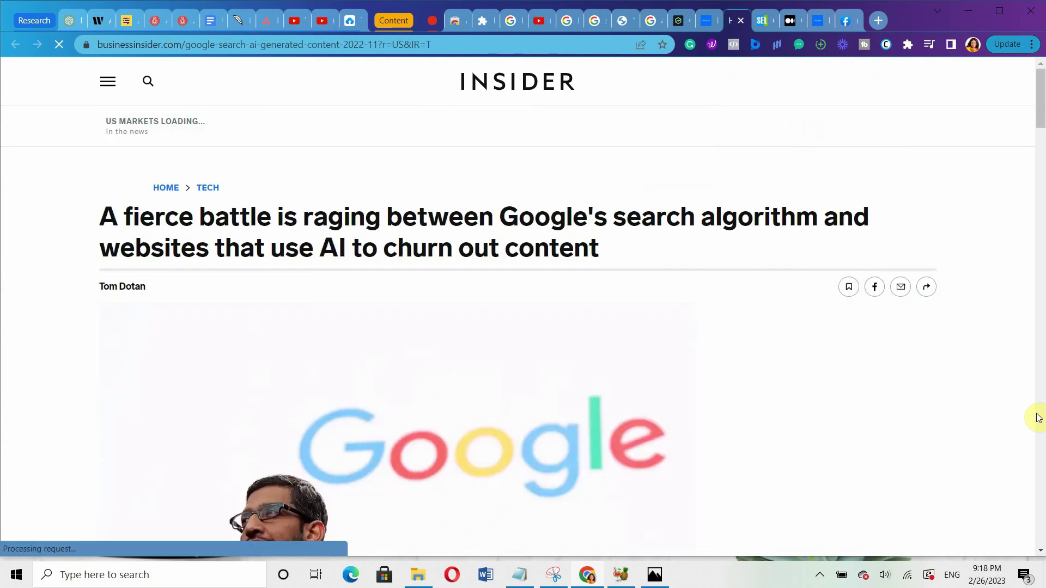
scroll(1041, 418, "down", 5)
scroll(1040, 418, "down", 12)
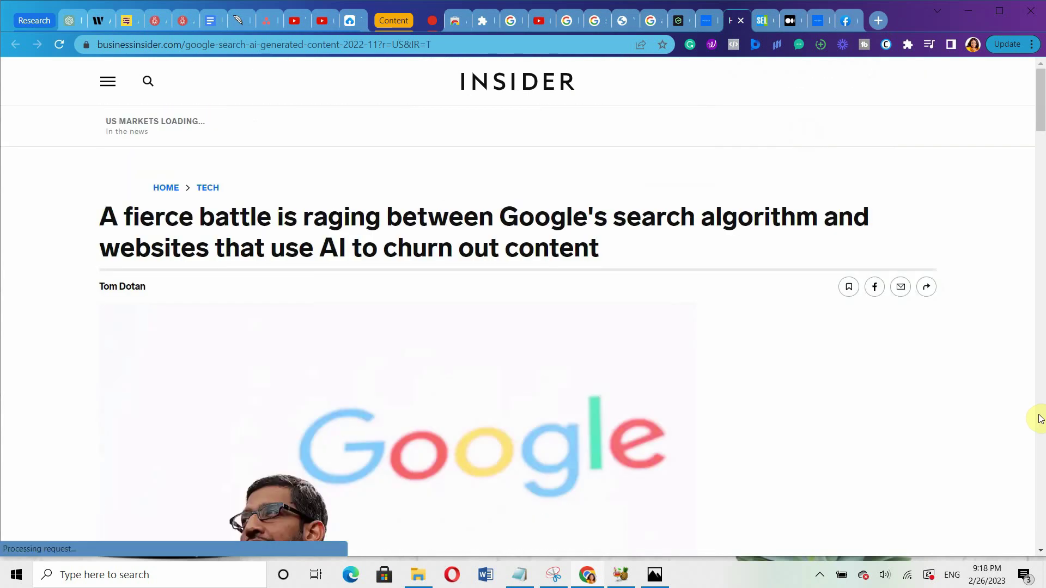
scroll(1041, 418, "down", 15)
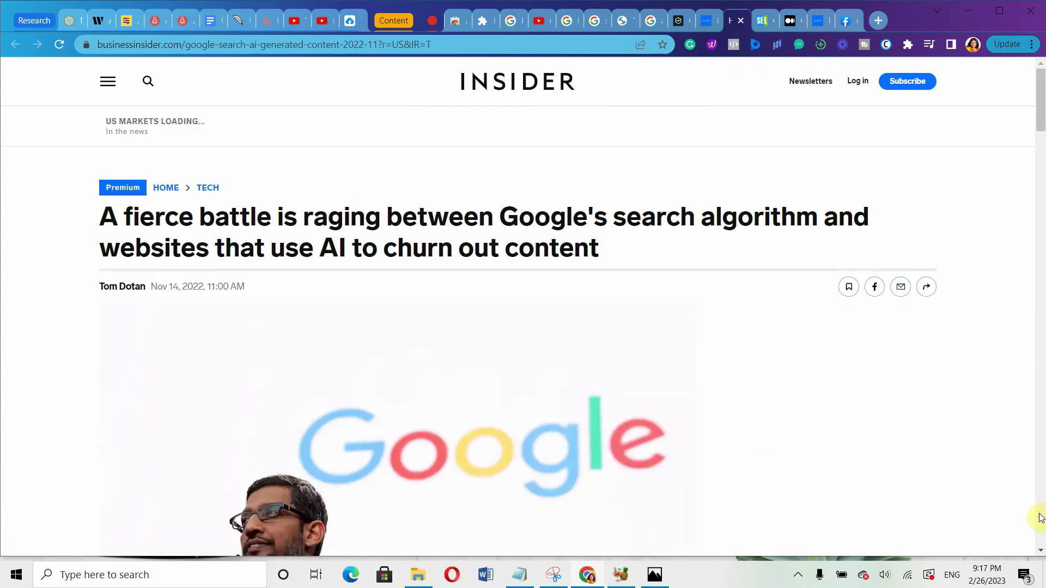
scroll(1041, 509, "down", 15)
scroll(1041, 327, "up", 10)
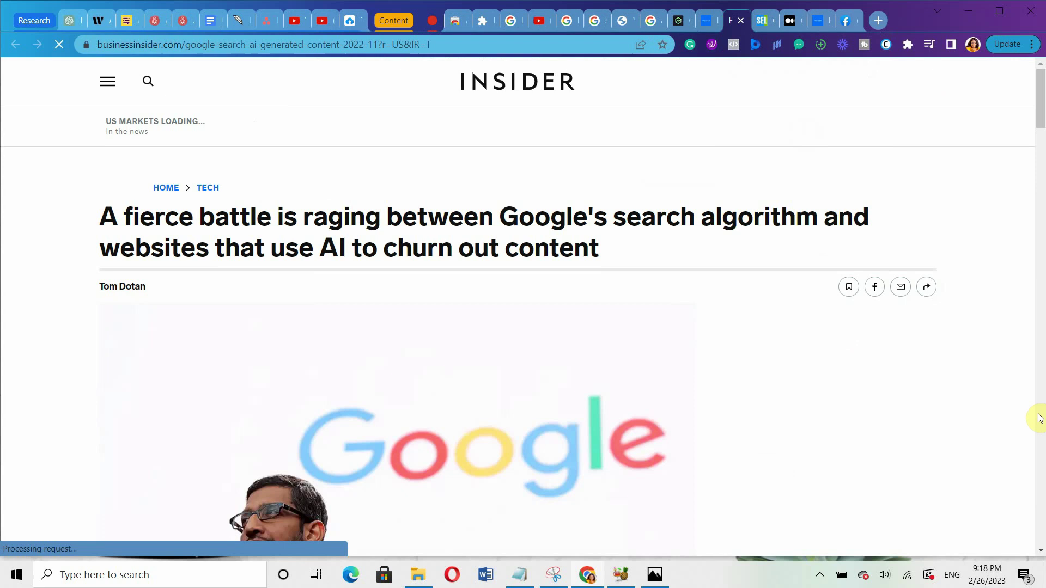
scroll(1038, 420, "down", 10)
scroll(1039, 419, "down", 7)
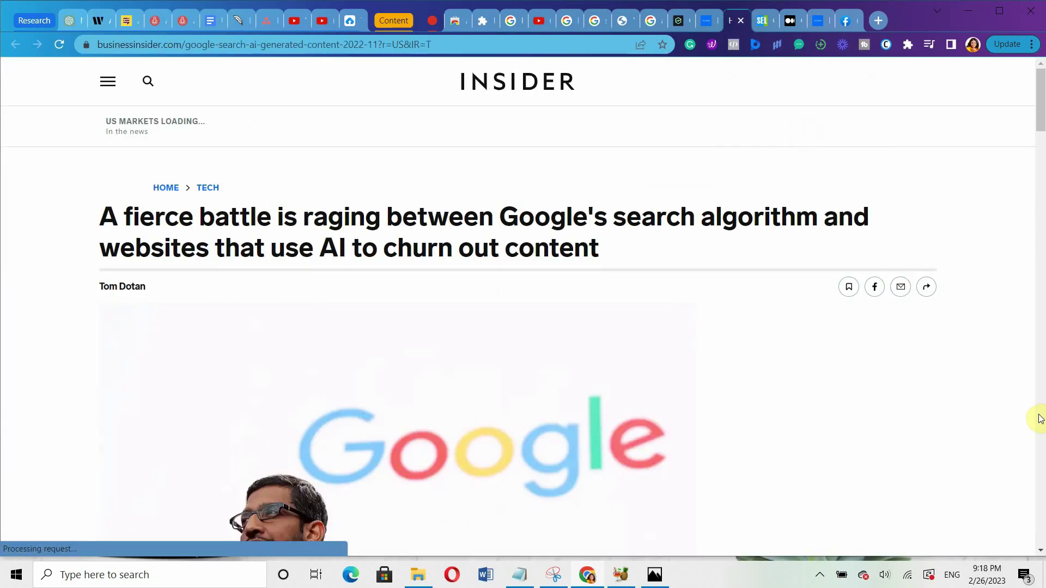
scroll(1040, 418, "down", 10)
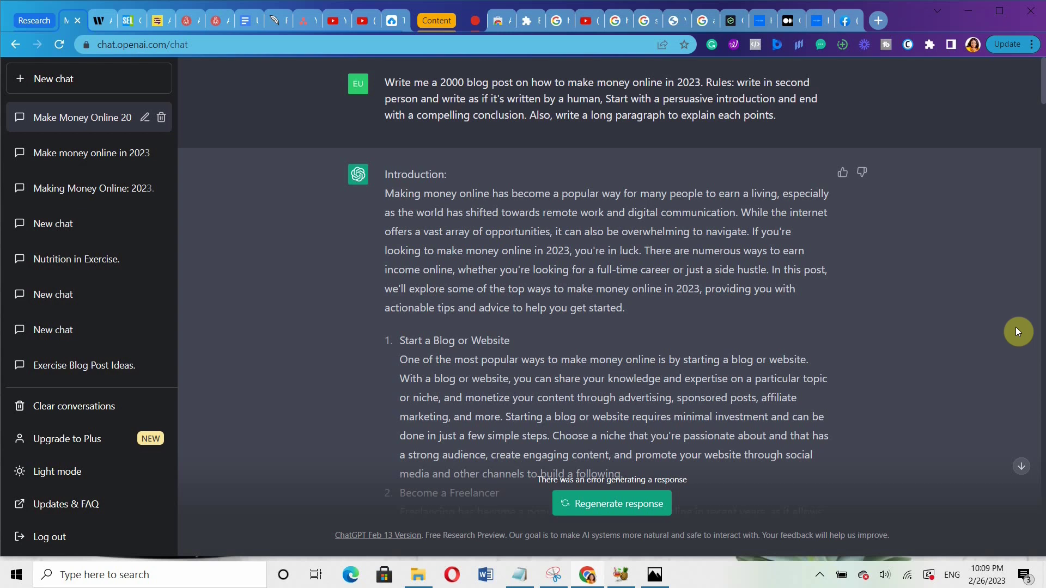
left_click_drag(1041, 350, 1042, 350)
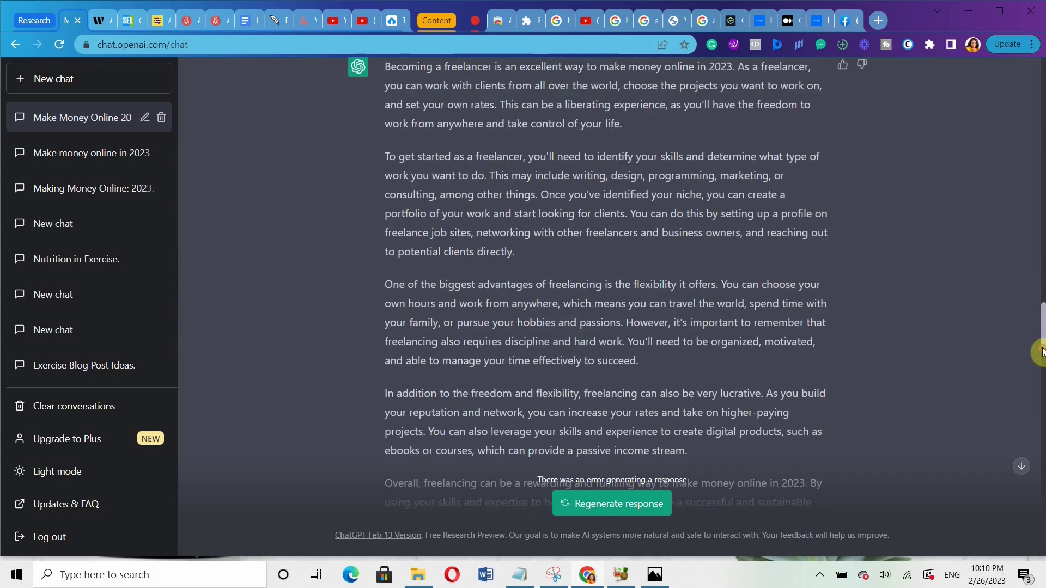
left_click_drag(1040, 407, 1042, 448)
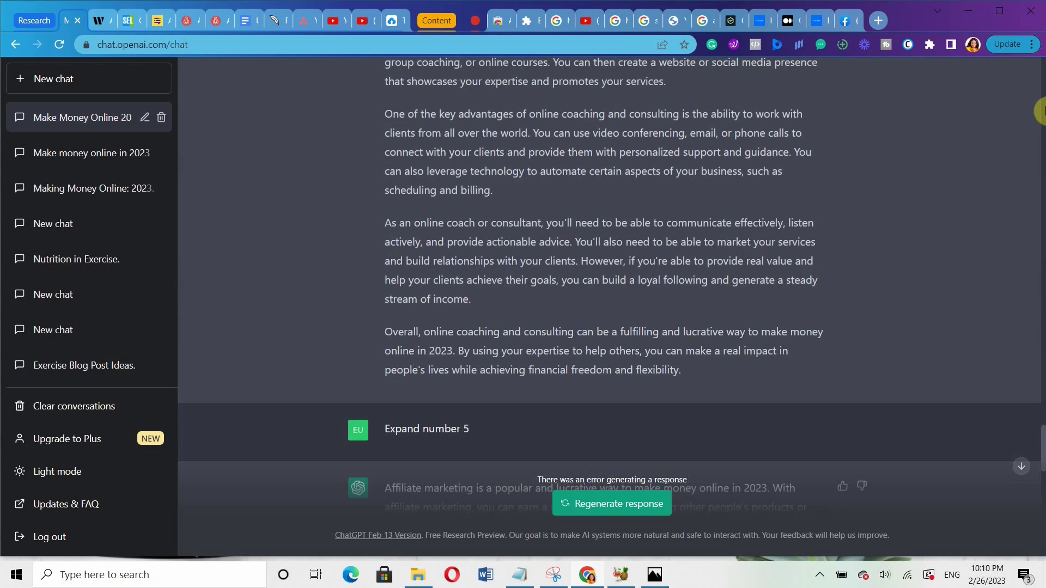
left_click(1042, 76)
left_click_drag(1041, 77, 1042, 76)
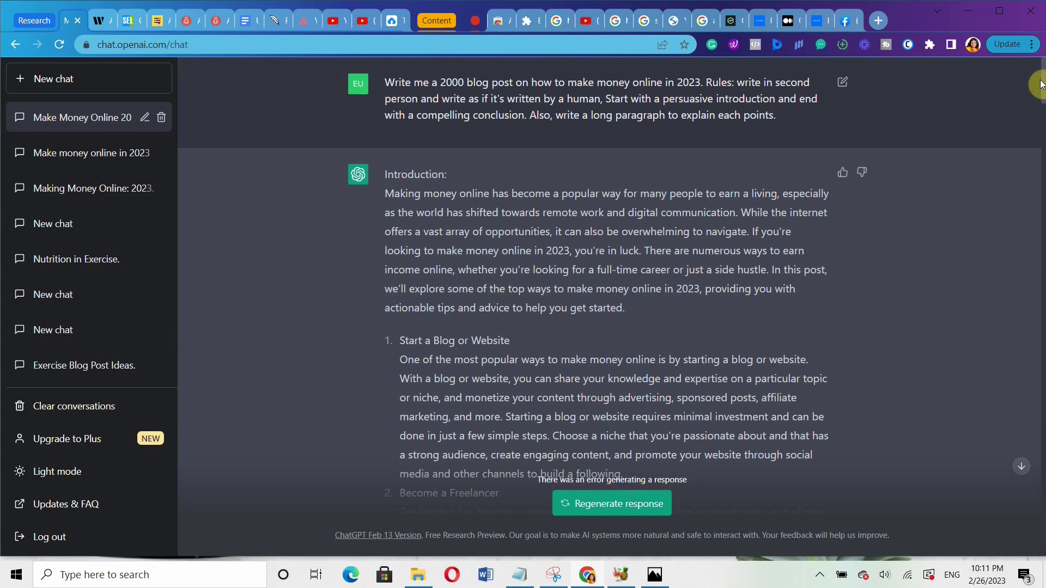
left_click_drag(1042, 82, 1041, 88)
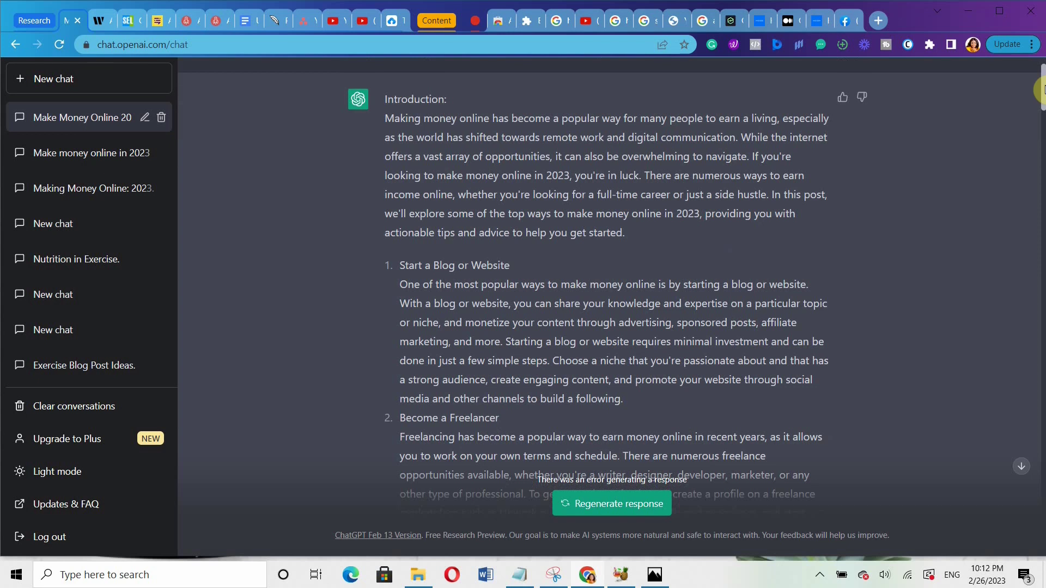
left_click_drag(1040, 90, 1011, 185)
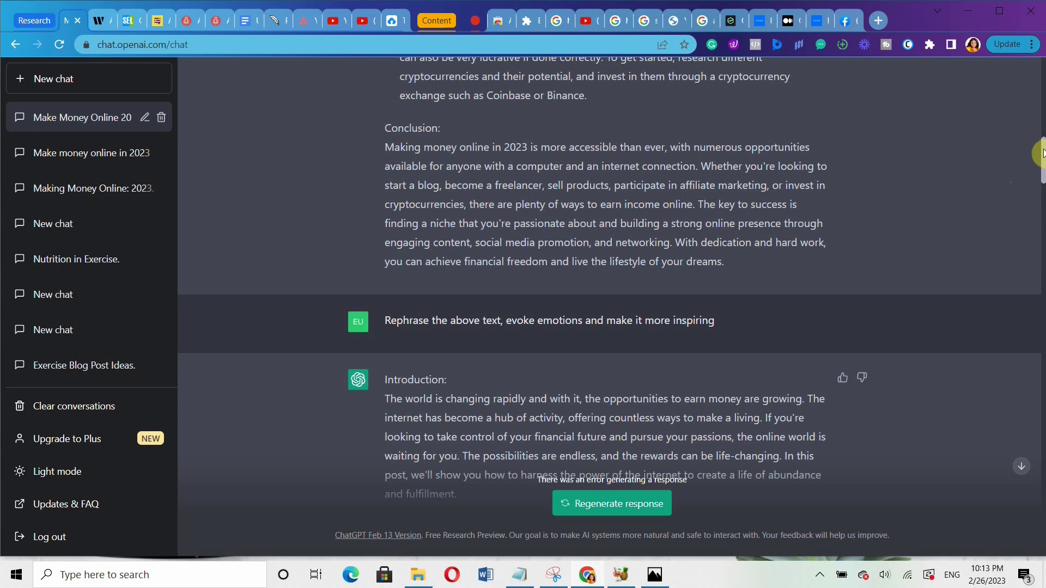
left_click_drag(1041, 152, 1041, 175)
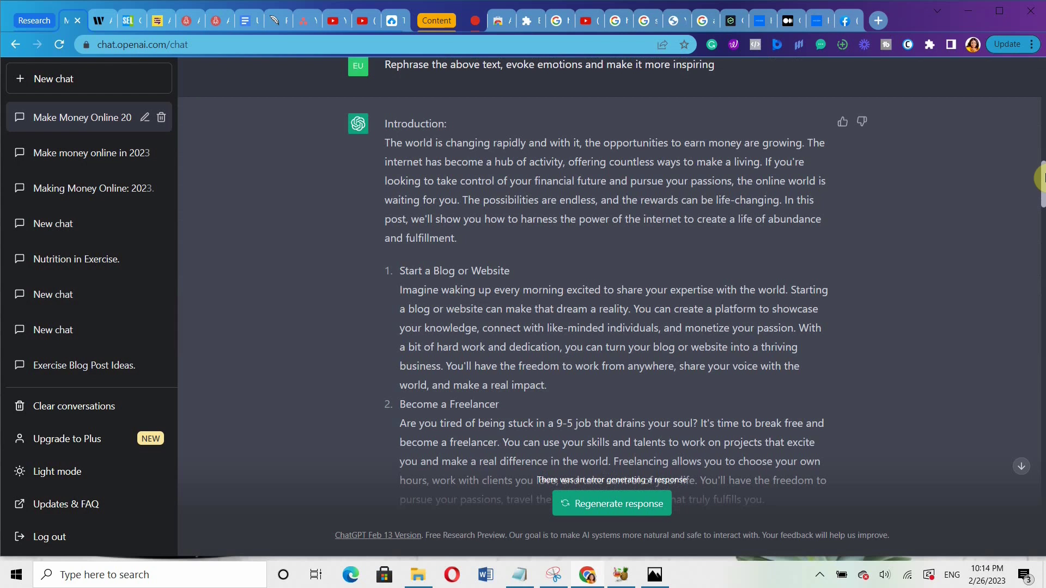
left_click_drag(1042, 184, 1042, 176)
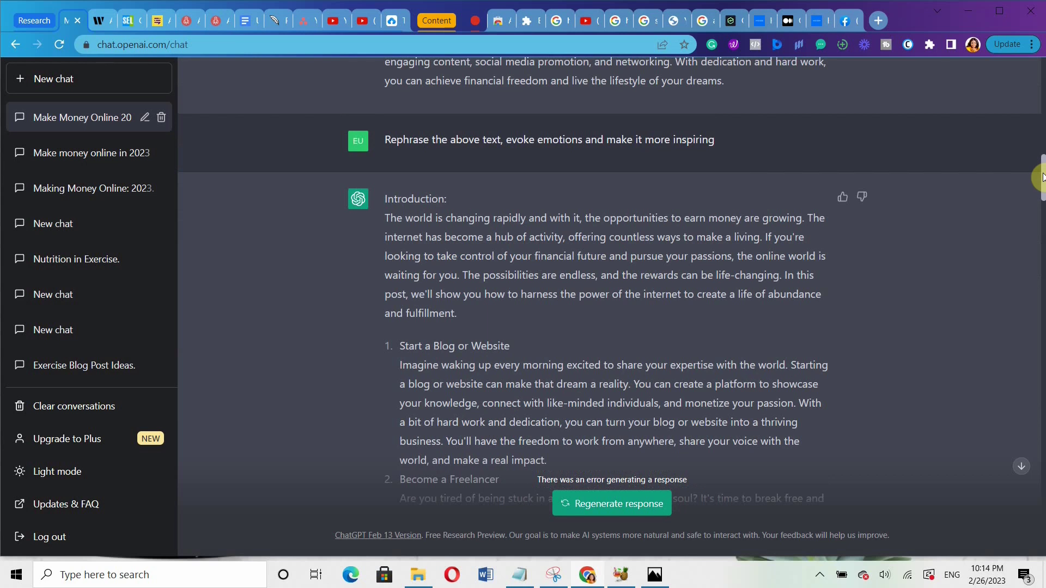
left_click_drag(1042, 177, 1041, 242)
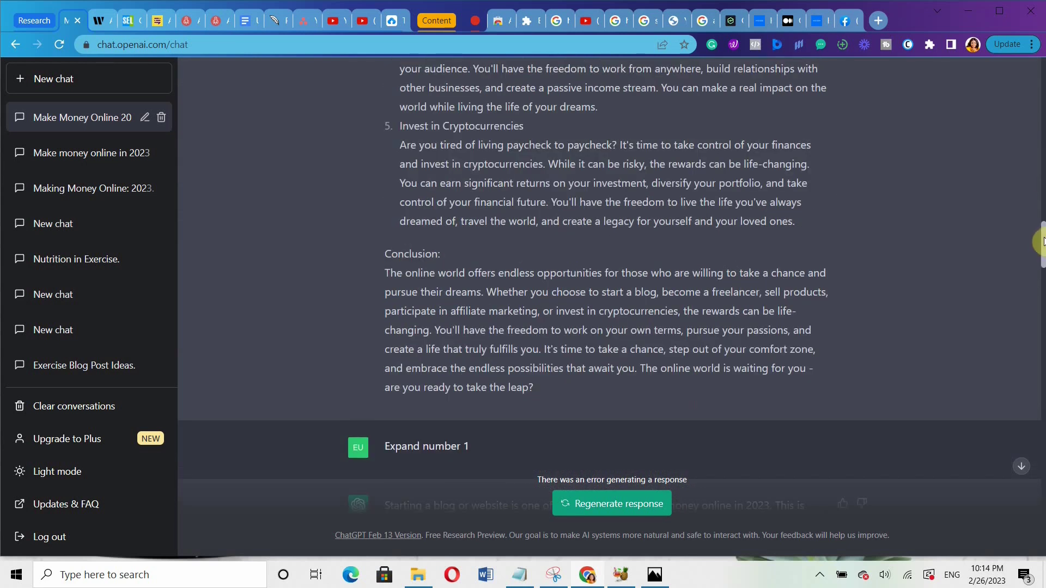
left_click_drag(1041, 242, 1036, 191)
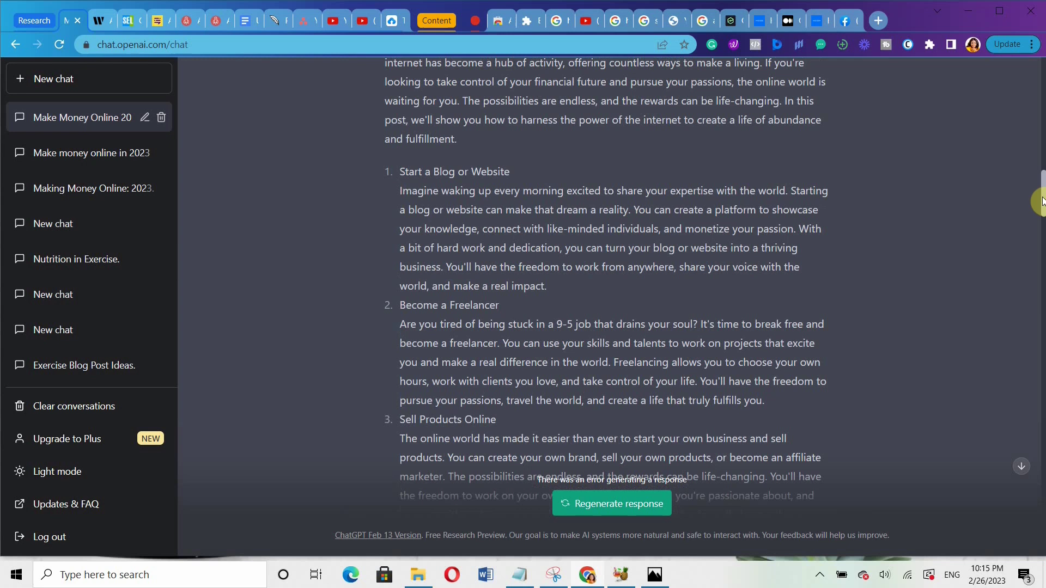
left_click_drag(1041, 202, 1041, 268)
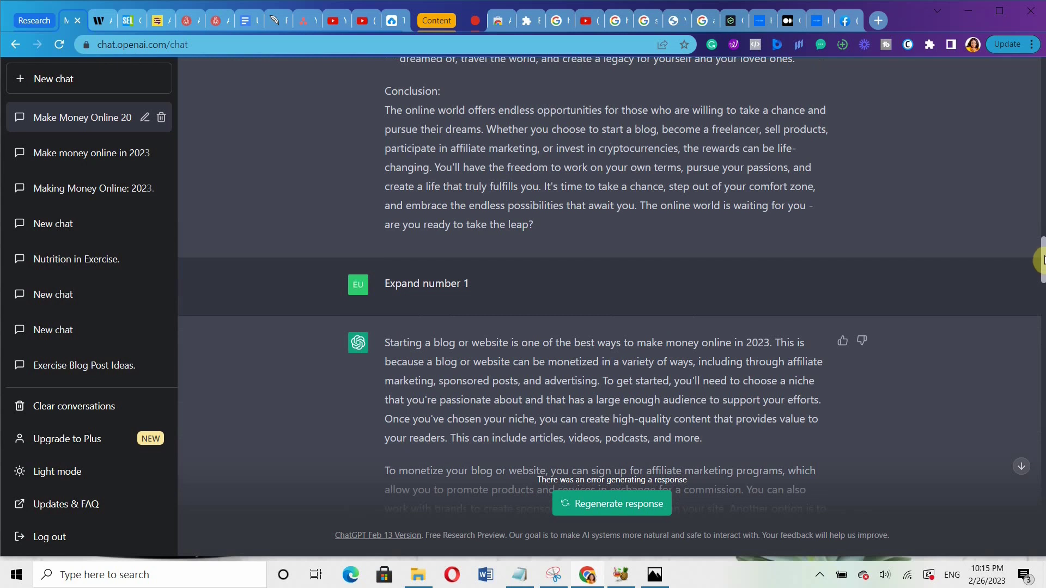
left_click_drag(1042, 260, 1043, 312)
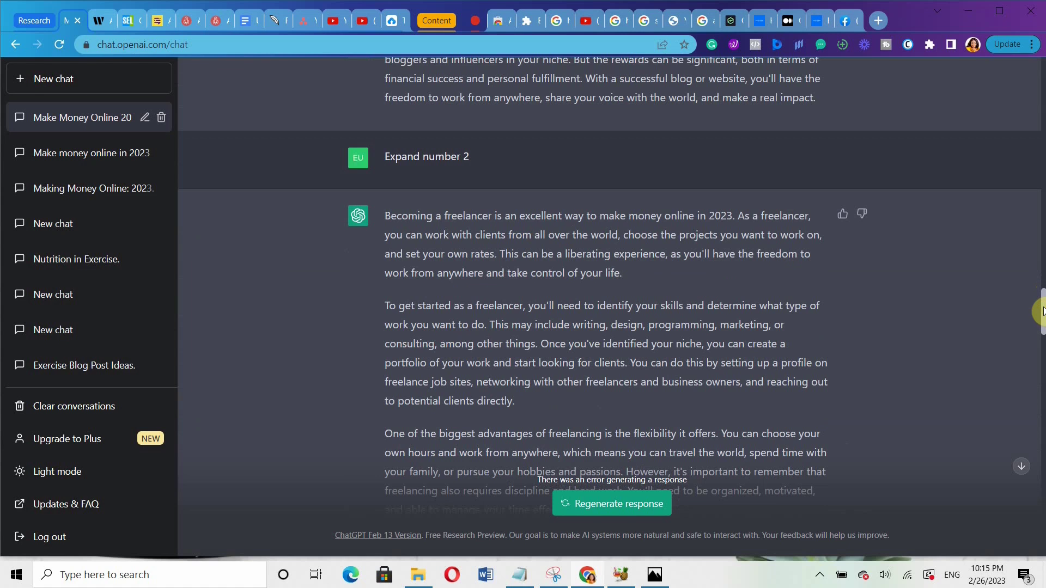
left_click_drag(1041, 309, 1042, 368)
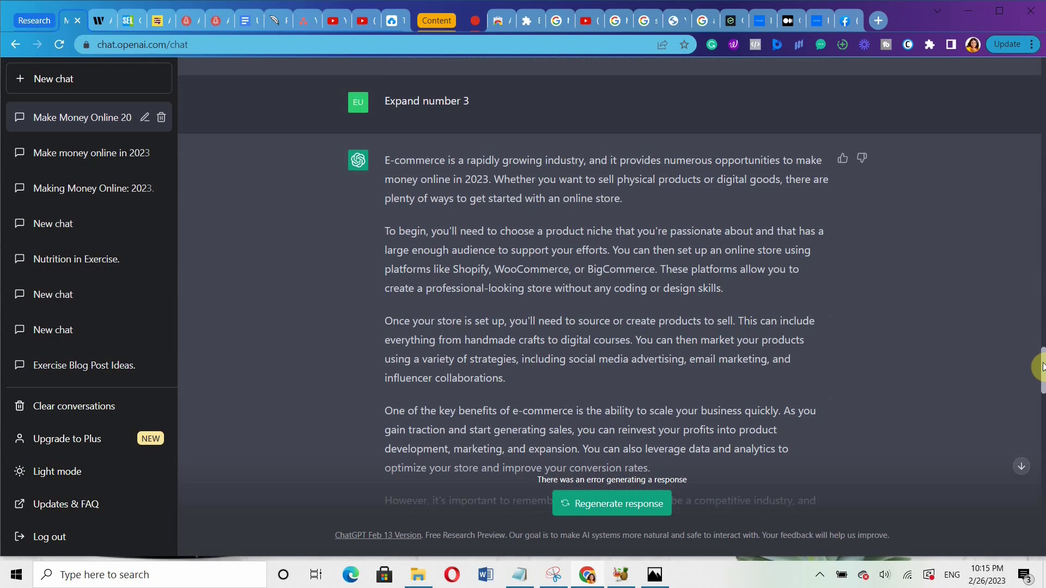
left_click_drag(1042, 366, 1042, 416)
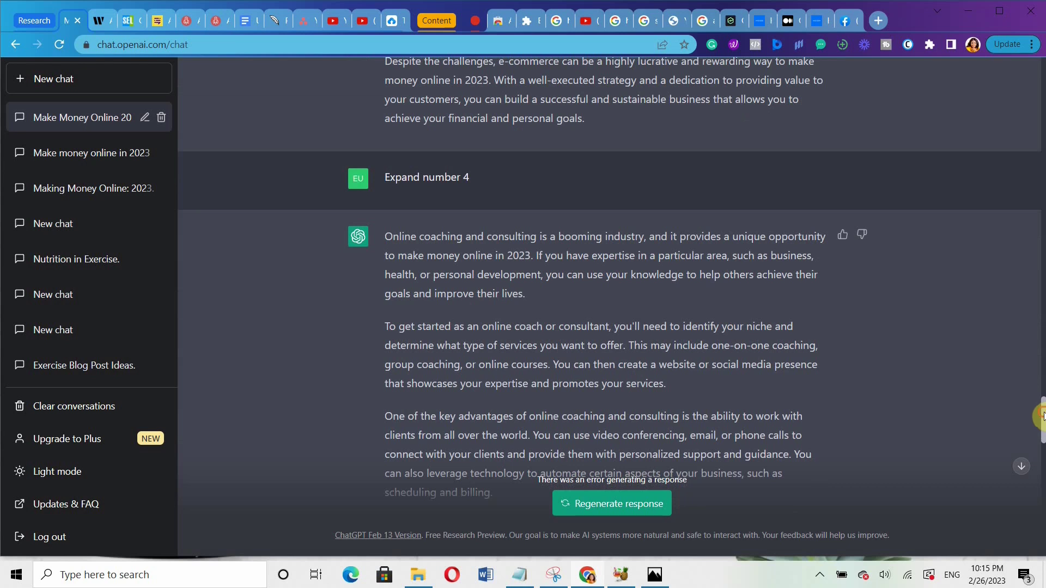
left_click_drag(1042, 416, 1042, 473)
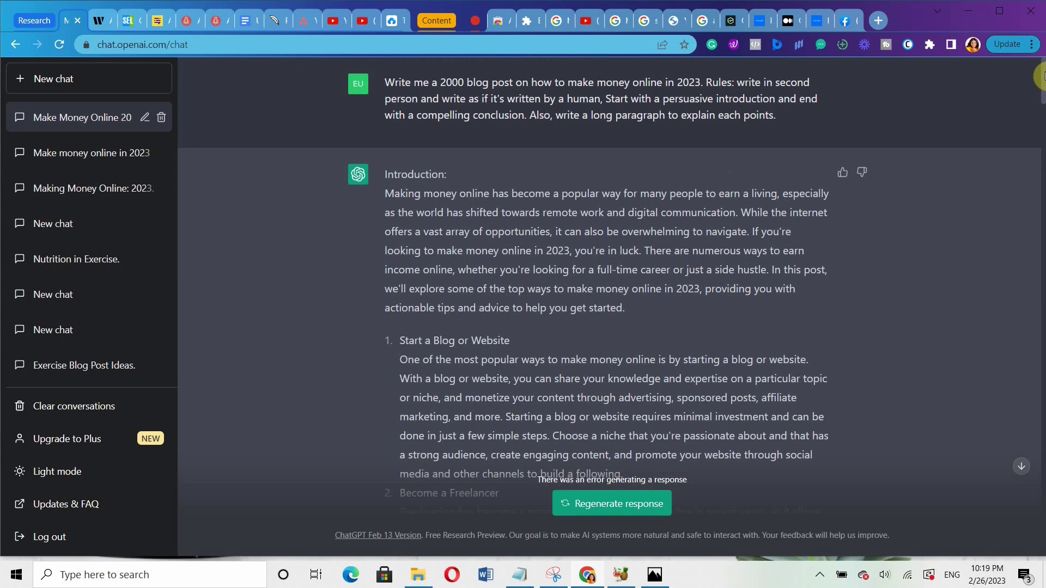
Select the blog post's introduction through the first tip, then go to Writer's detector.
scroll(1041, 75, "down", 1)
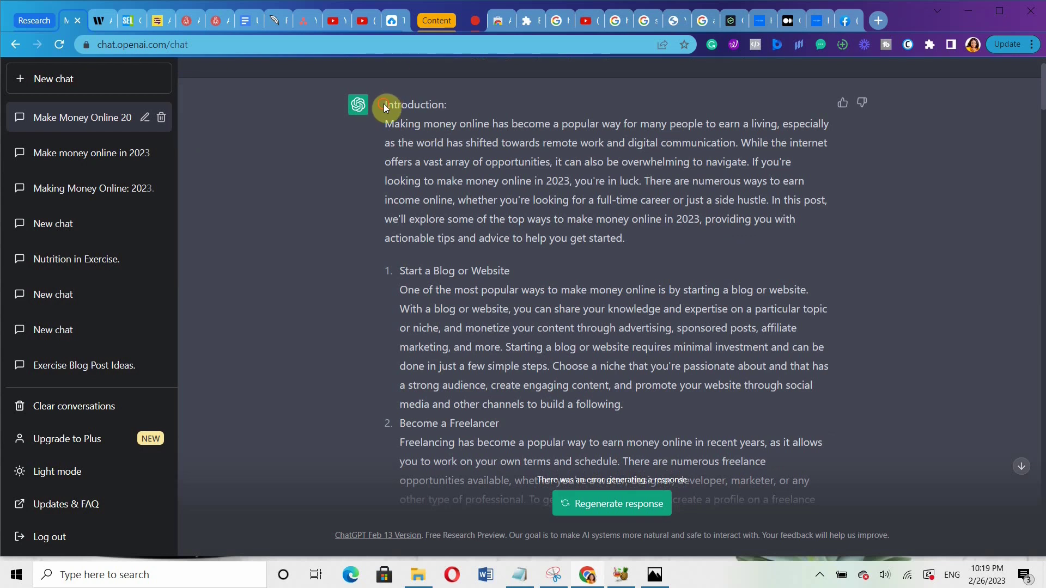
left_click_drag(384, 104, 633, 403)
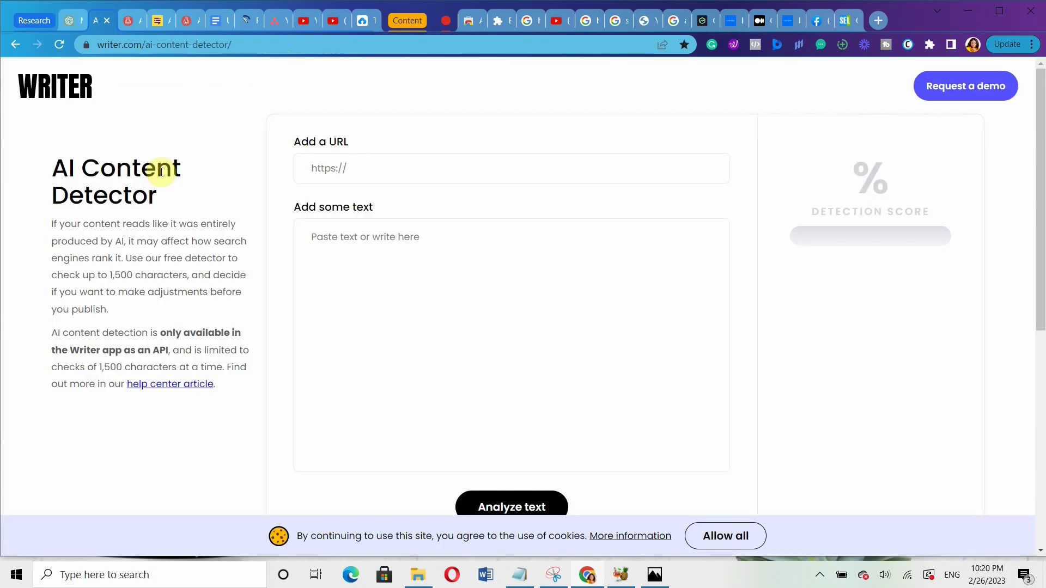
left_click(101, 20)
Paste the ChatGPT article into Writer's detector and analyze it, scoring 20% human-generated.
left_click(313, 239)
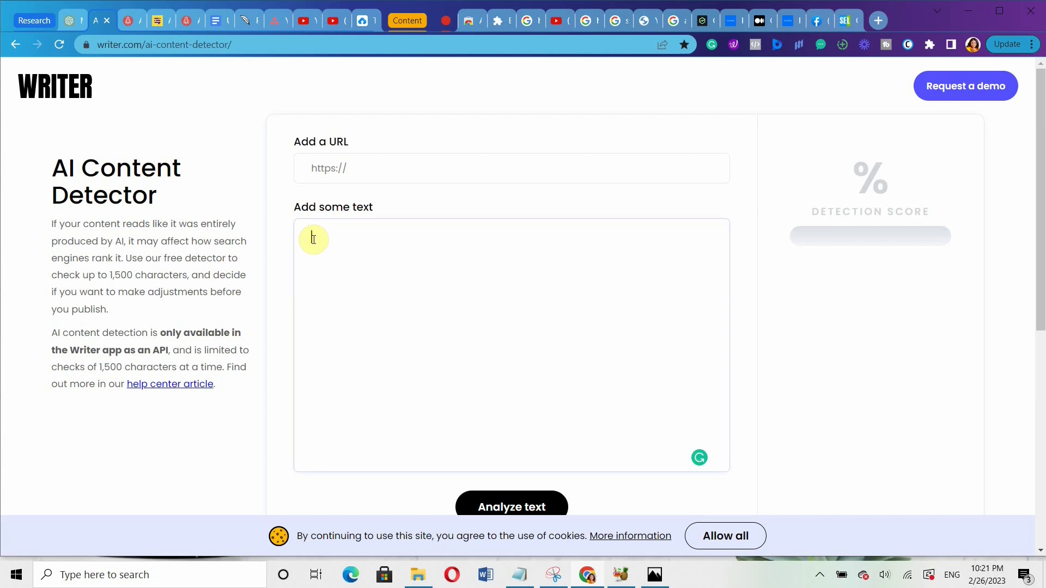
key("ctrl+v")
left_click(531, 507)
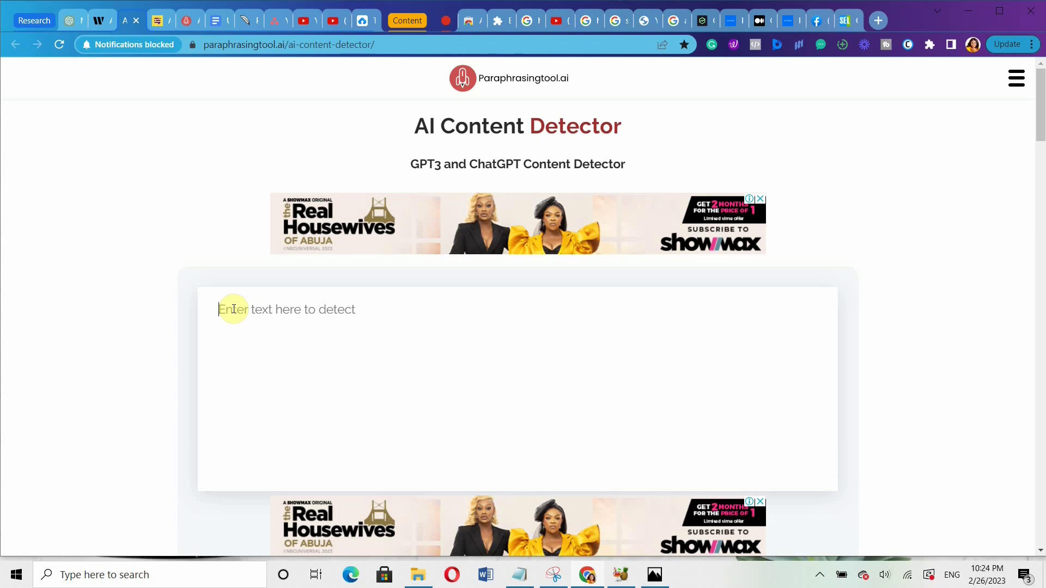
Paste the article into Paraphrasingtool.ai, Detect By Veronica, and view the 0% human, 100% AI result.
left_click(233, 310)
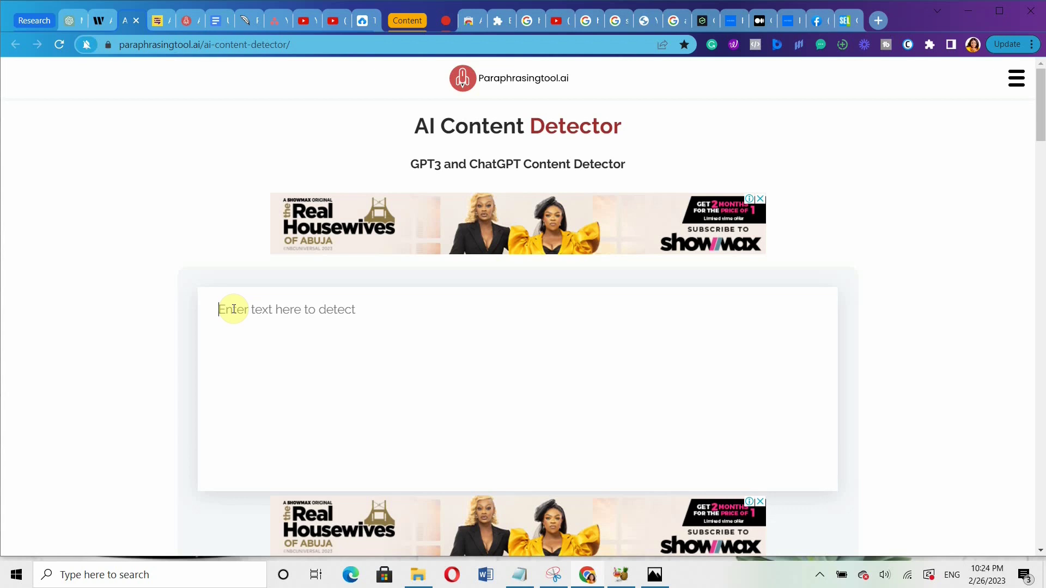
key("ctrl+v")
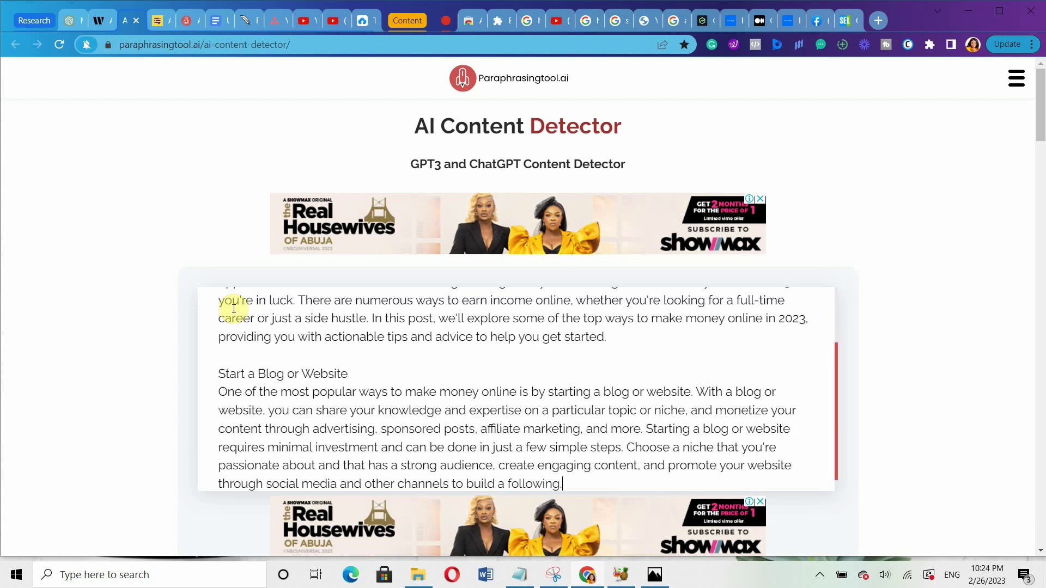
left_click(1041, 552)
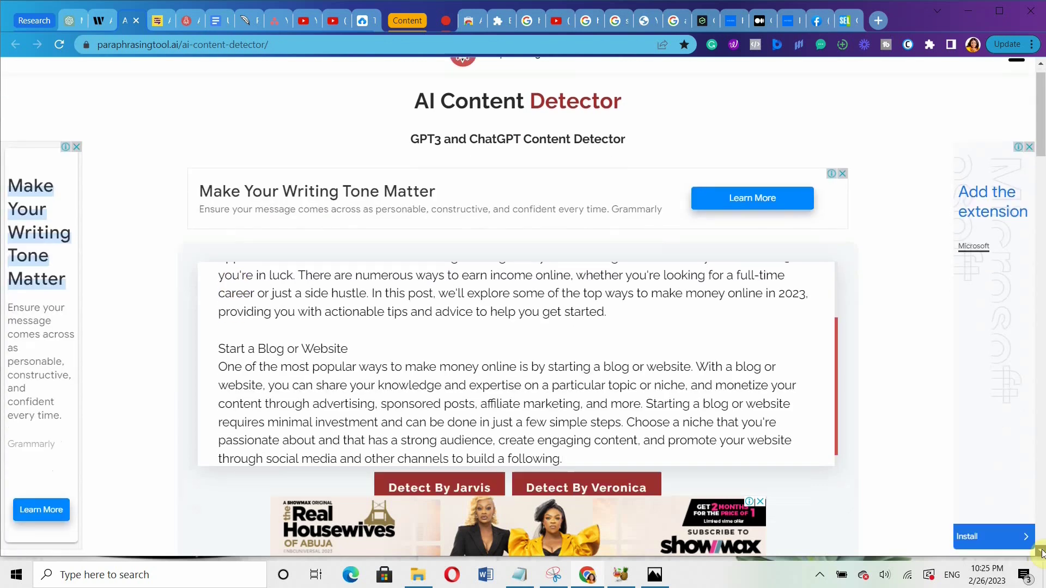
left_click(574, 404)
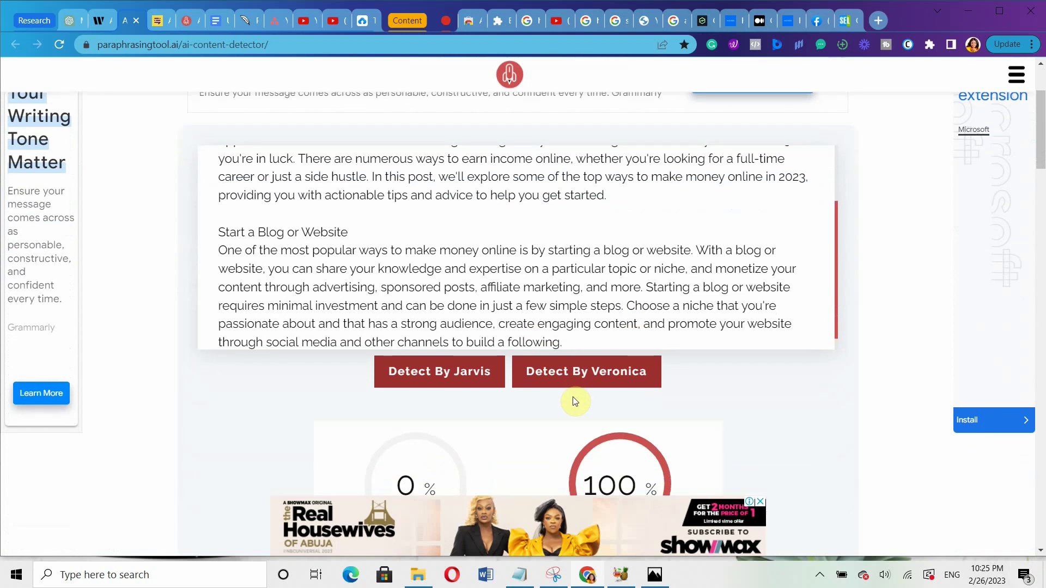
scroll(989, 441, "down", 6)
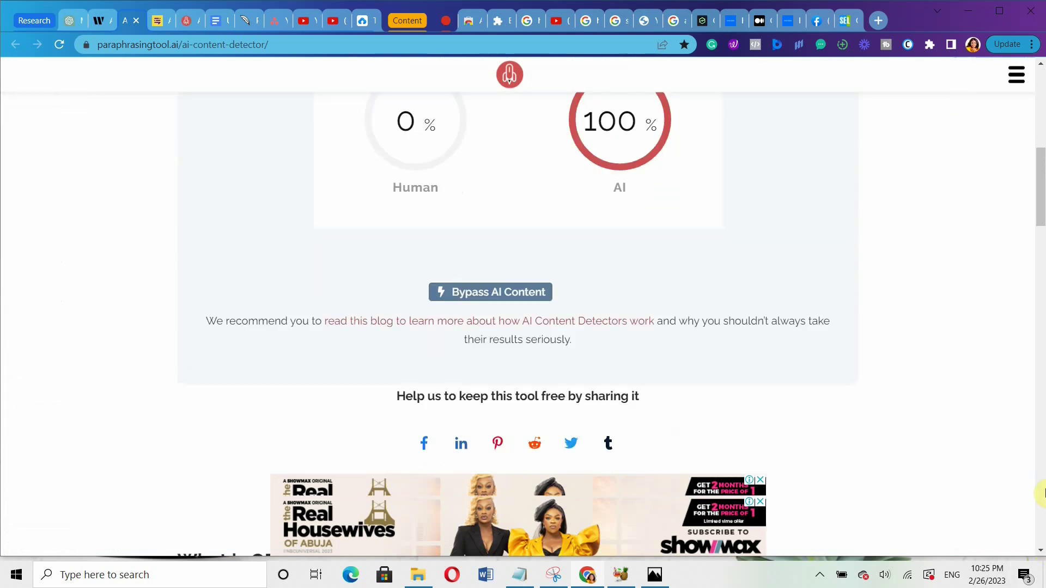
scroll(1041, 67, "up", 2)
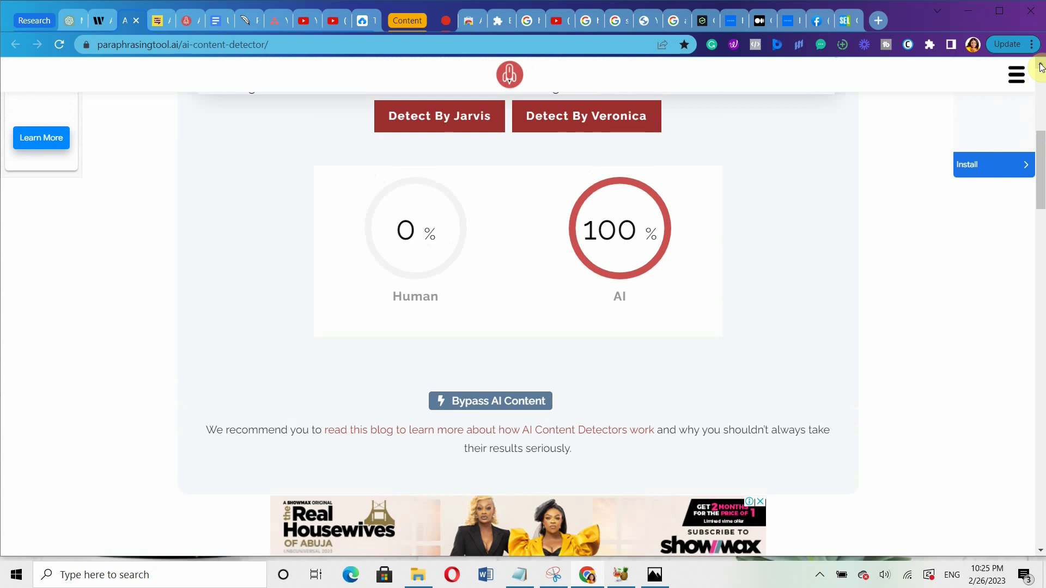
scroll(1041, 67, "up", 4)
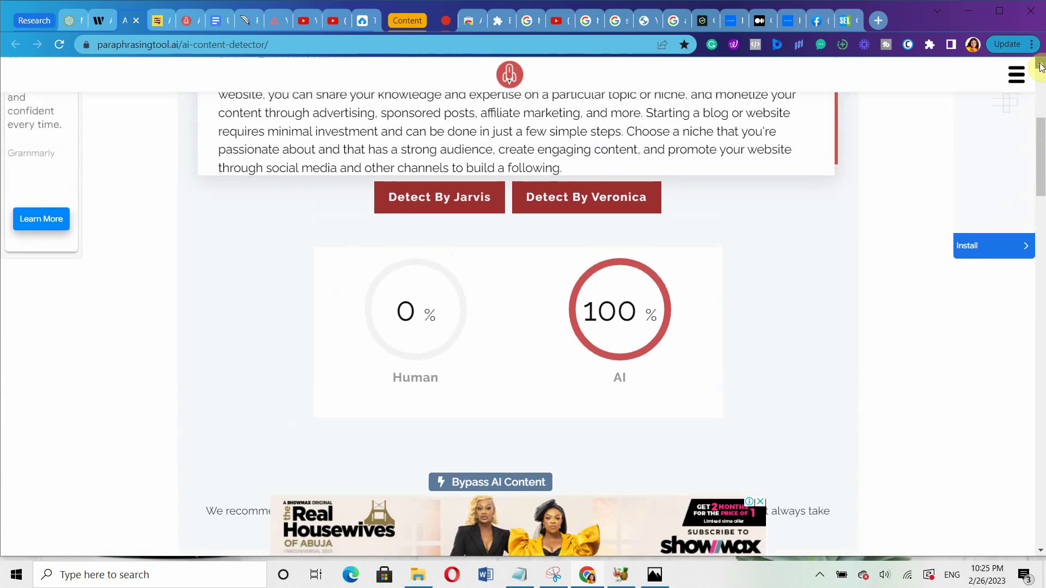
scroll(1041, 67, "up", 4)
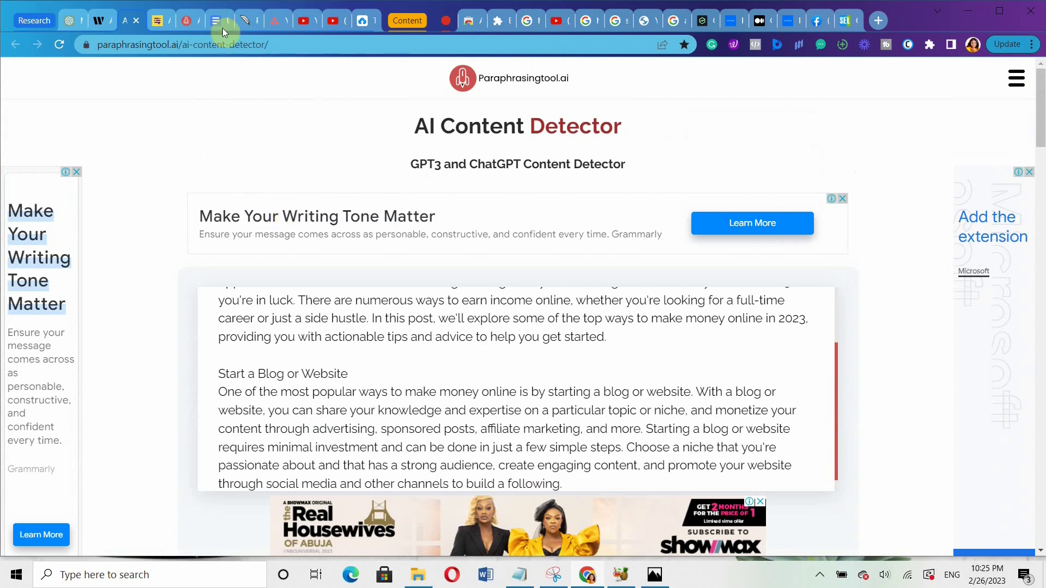
Bring up the paste options in QuillBot's Paraphraser input box.
left_click(243, 22)
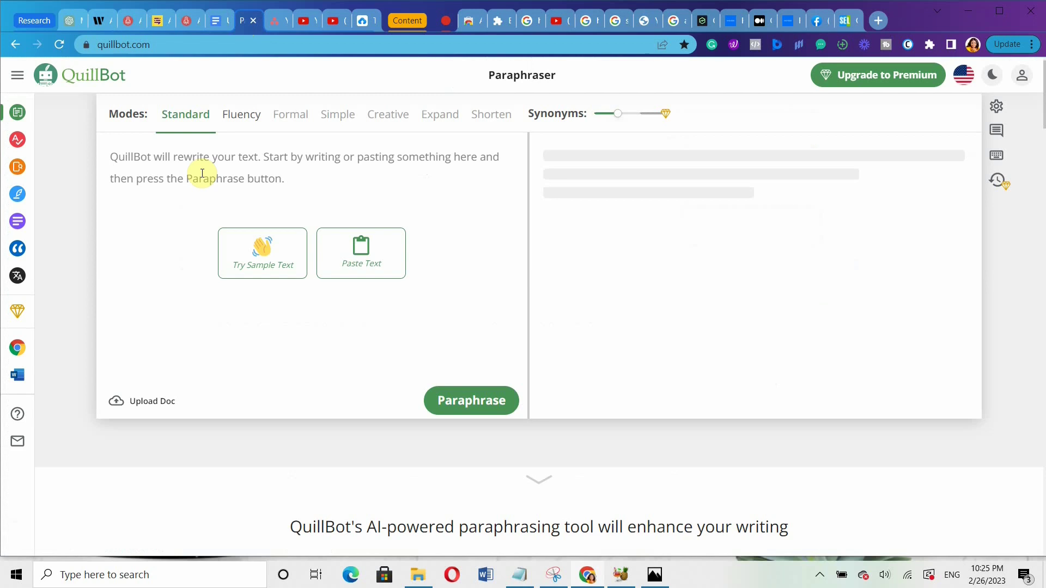
right_click(114, 164)
Paste the introduction and rephrase it until it opens 'With the rise of remote work'.
left_click(121, 264)
left_click(463, 478)
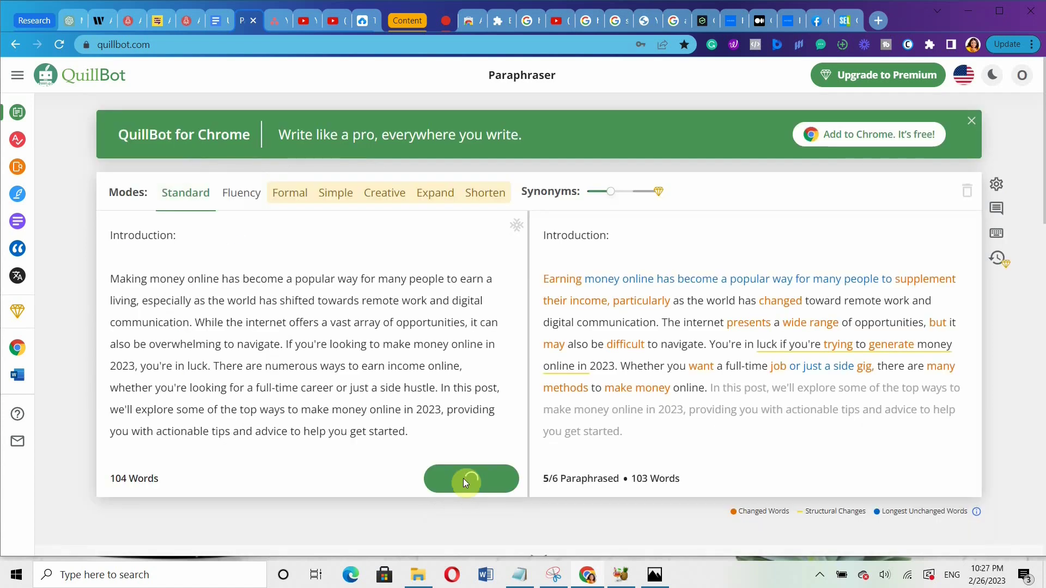
left_click(463, 478)
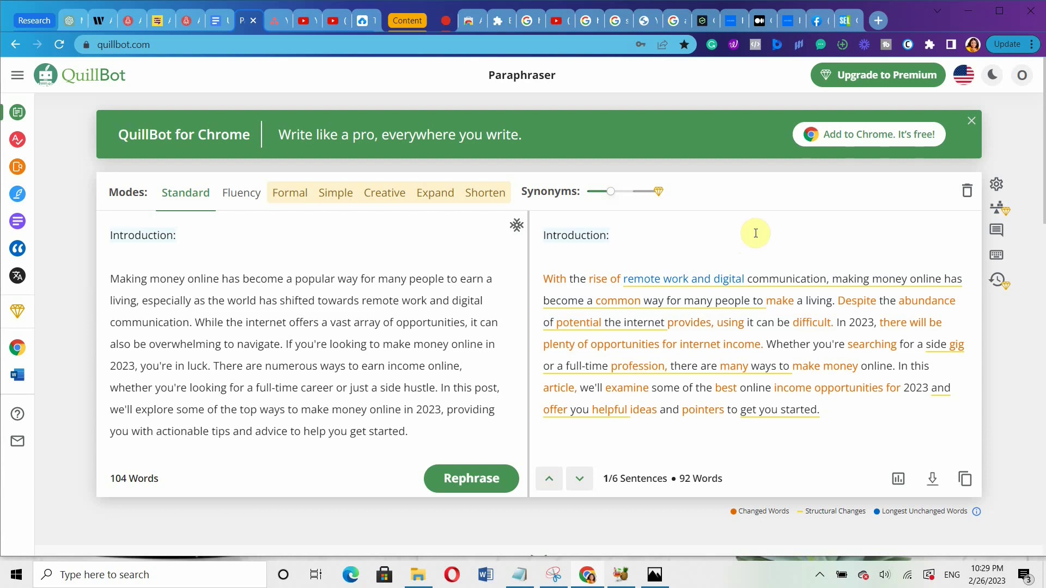
Check synonyms for 'rise' and copy the full 97-word Fluency-mode rewrite.
left_click(600, 280)
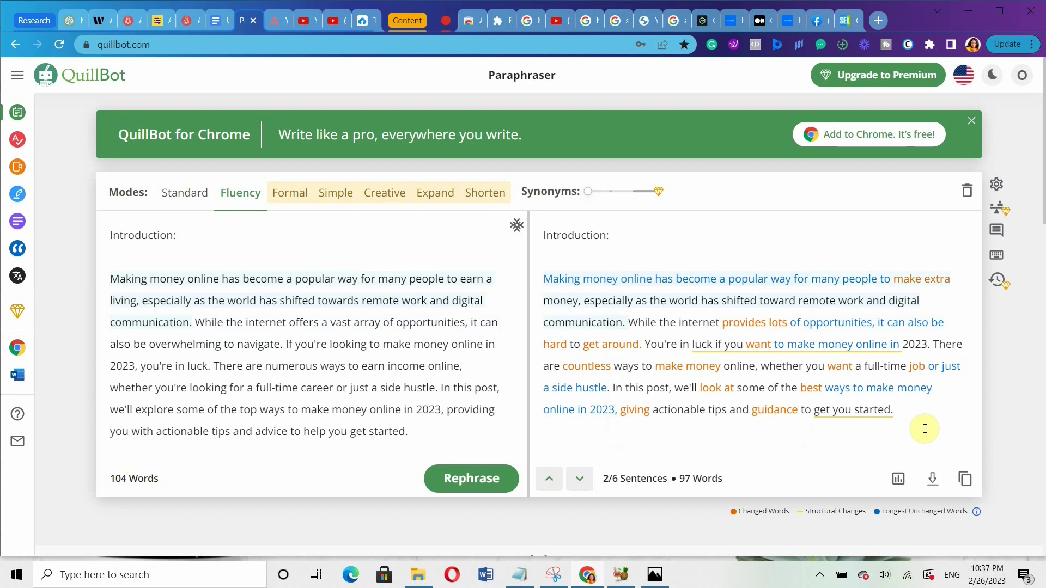
left_click(965, 478)
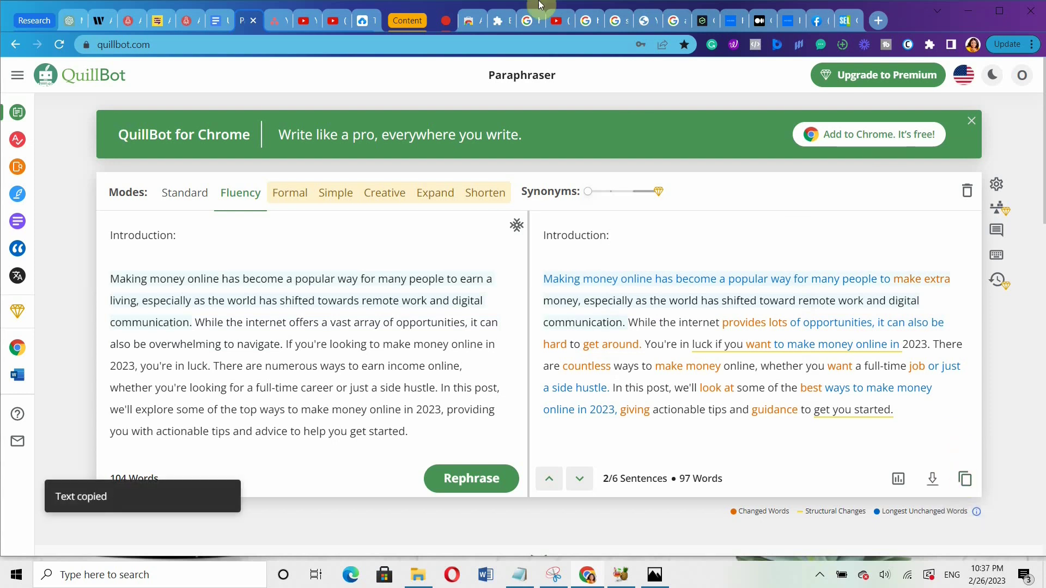
Paste the paraphrased introduction into Writer's detector and analyze it, scoring 92% human-generated.
left_click(97, 16)
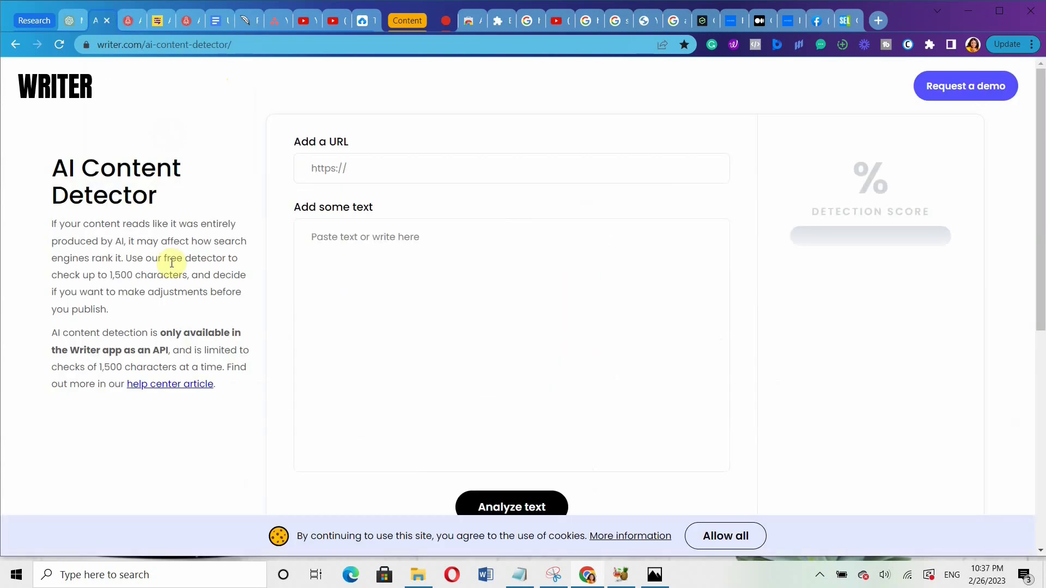
left_click(305, 248)
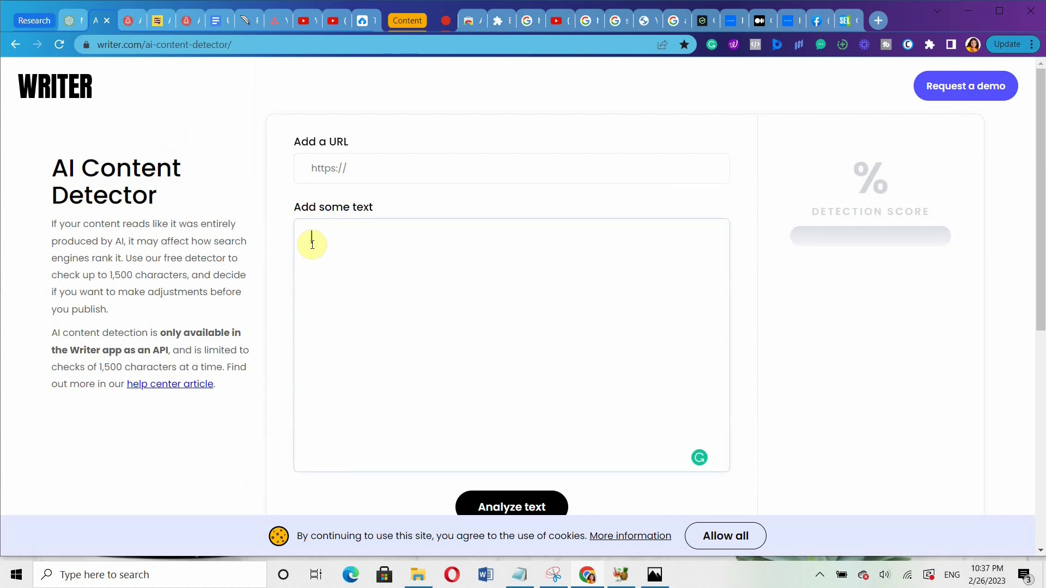
key("ctrl+v")
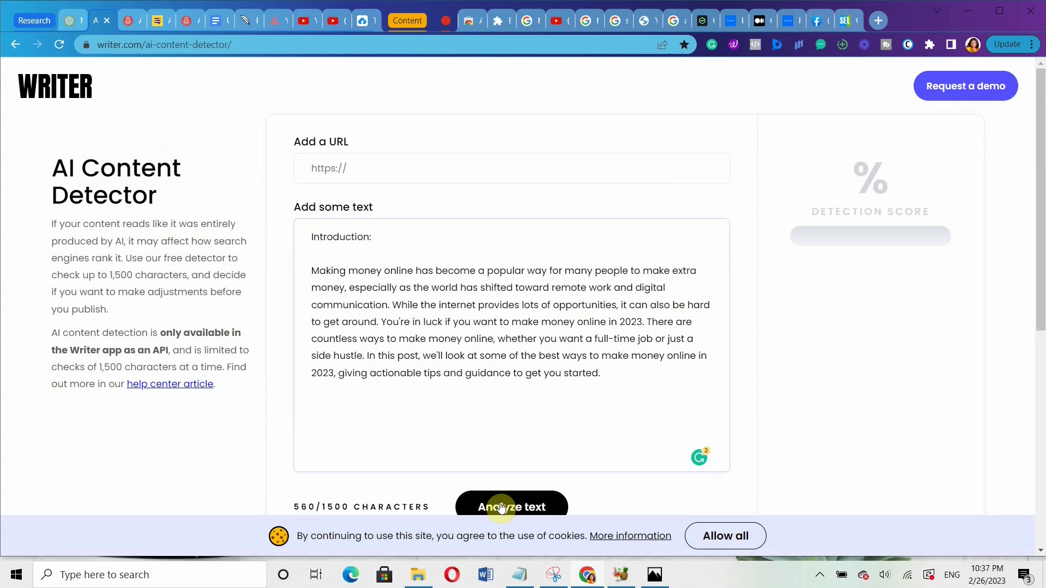
left_click(501, 507)
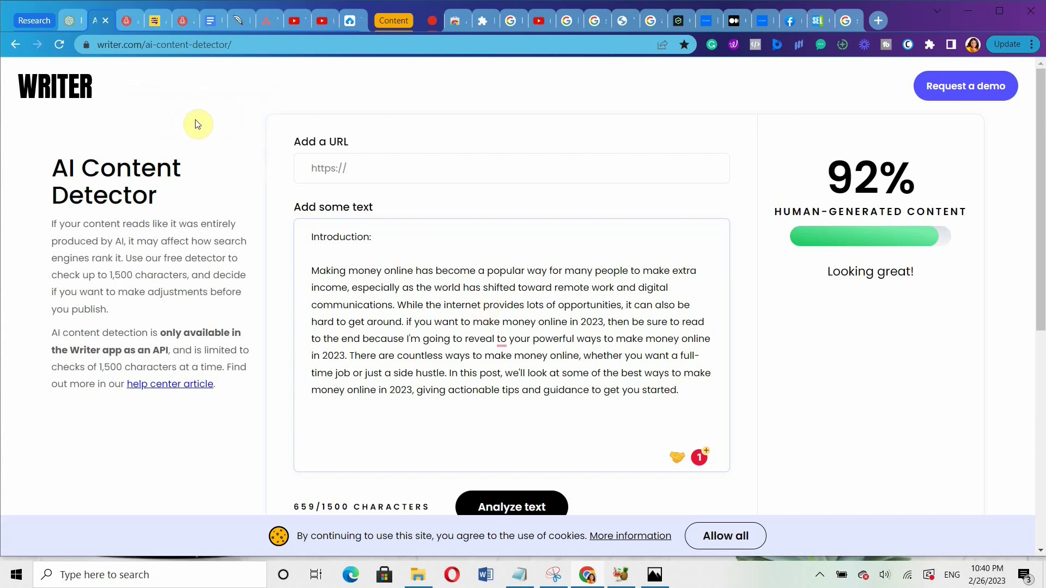
Run the edited introduction through Paraphrasingtool.ai (86% human, 14% AI), then return to Writer.
left_click(127, 21)
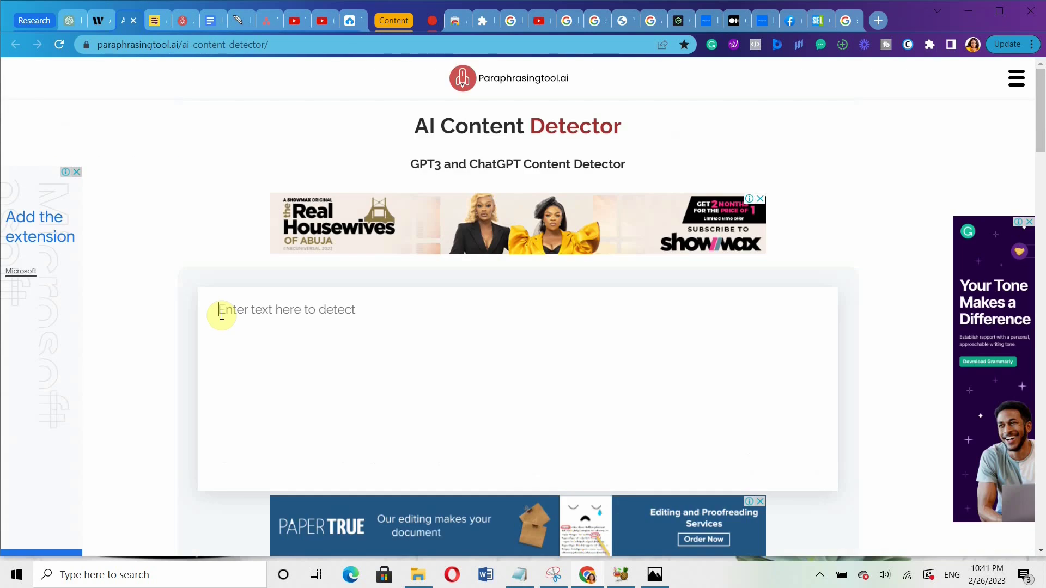
left_click(221, 315)
key("ctrl+v")
scroll(593, 415, "down", 2)
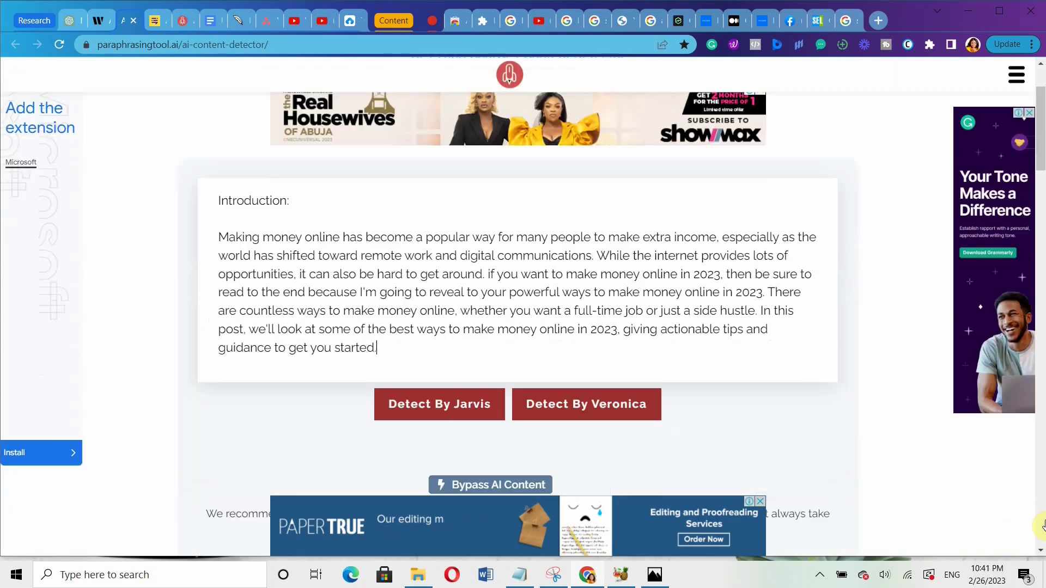
left_click(594, 416)
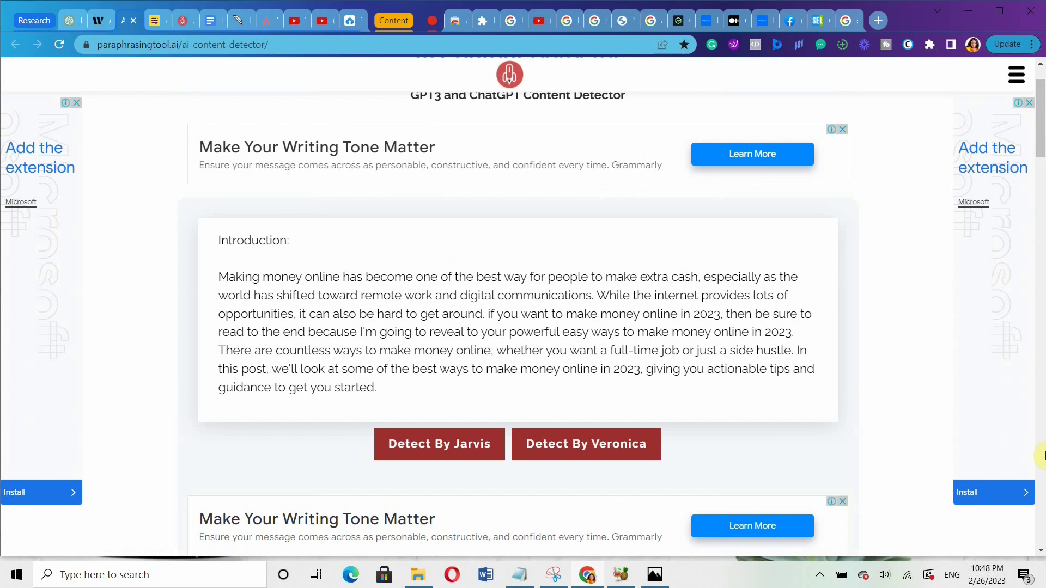
scroll(1041, 552, "down", 2)
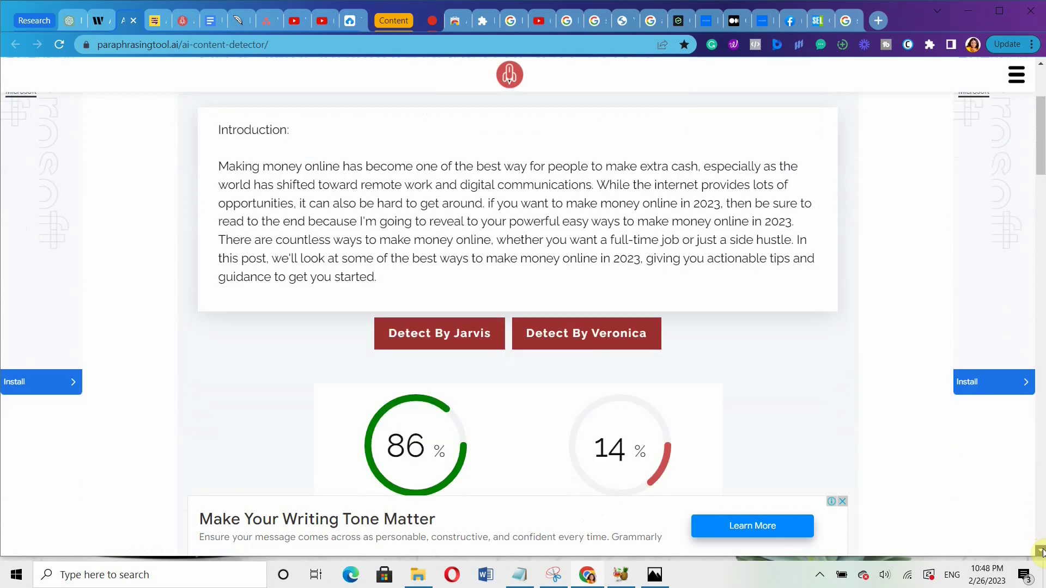
scroll(1040, 552, "down", 1)
scroll(1040, 552, "down", 2)
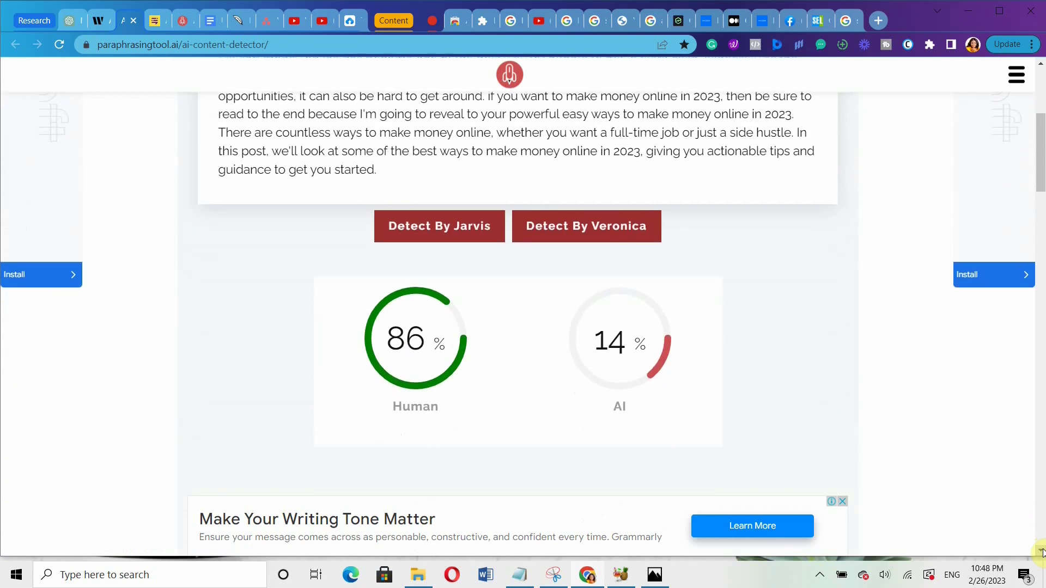
left_click(96, 20)
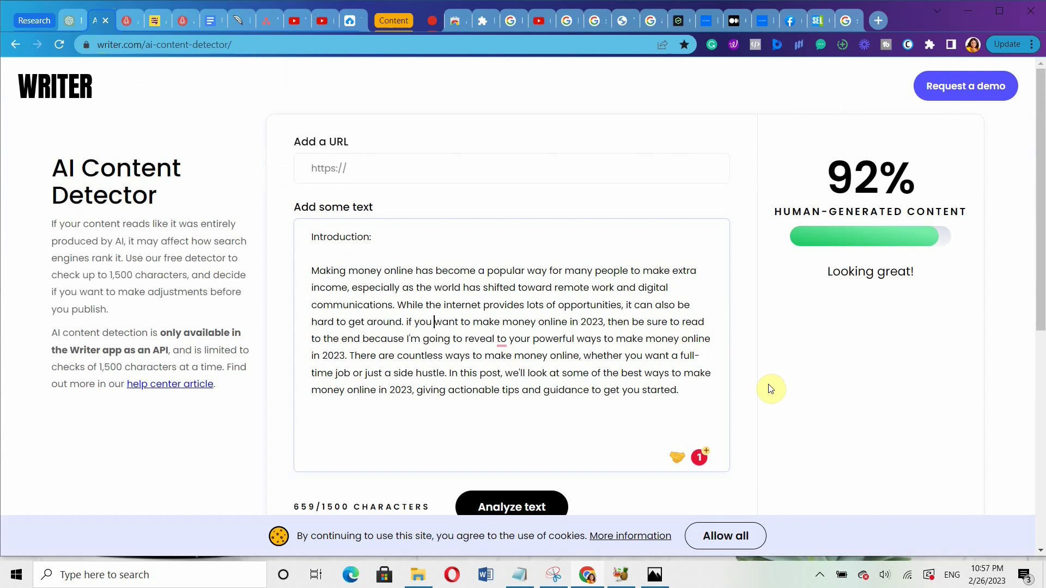
left_click(240, 20)
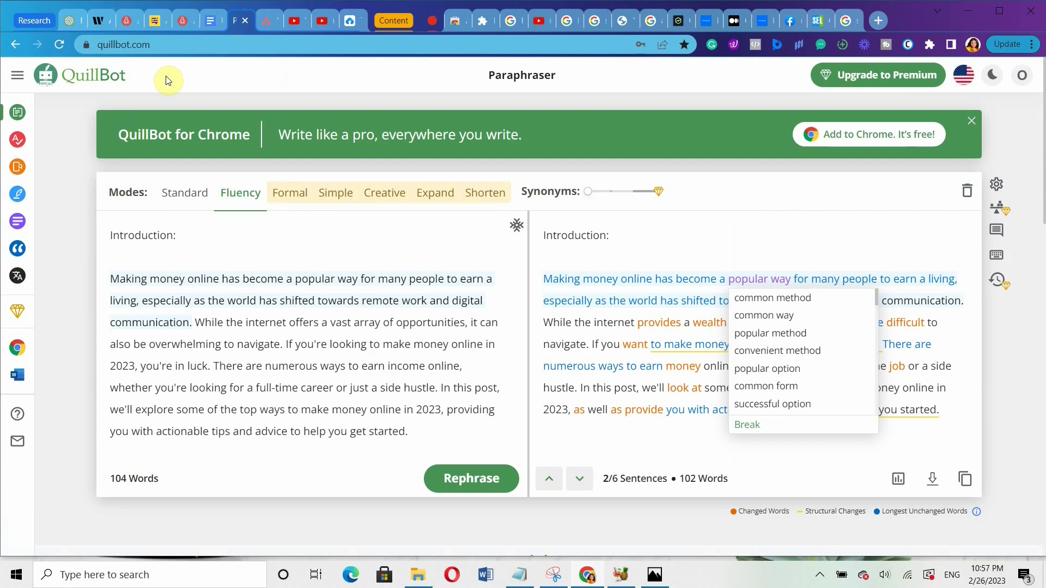
left_click(99, 20)
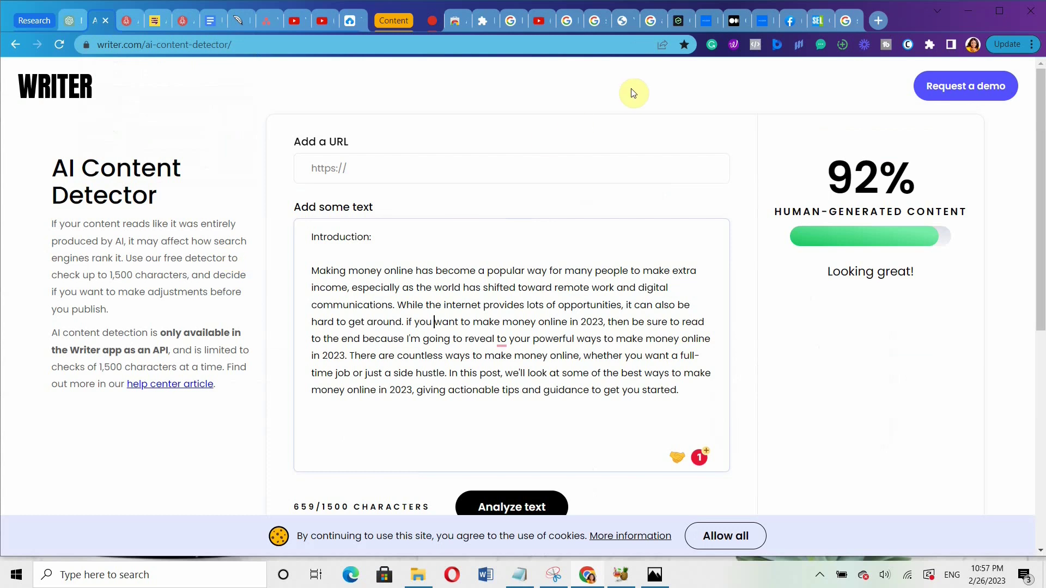